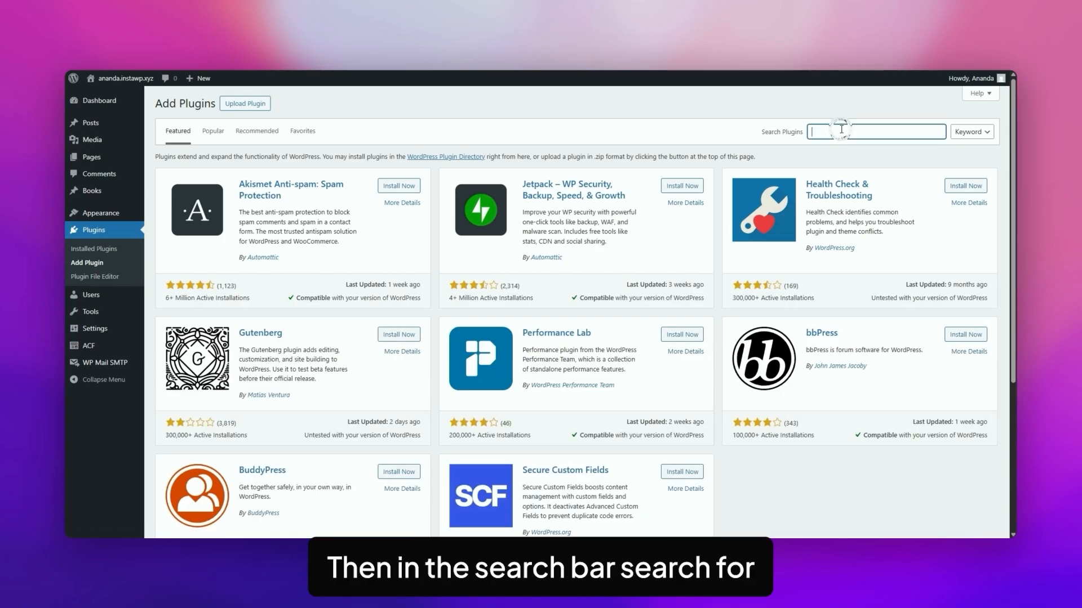
# Search the plugin directory for "nexter blocks" and install and activate the Nexter Blocks plugin
pyautogui.write('nexter blocks')
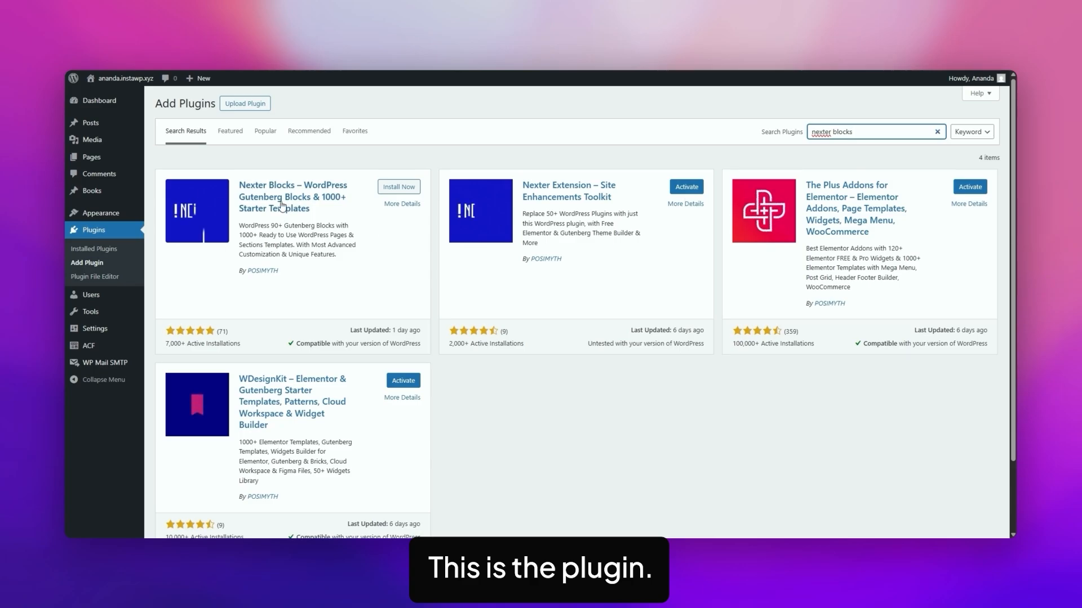
pyautogui.click(394, 188)
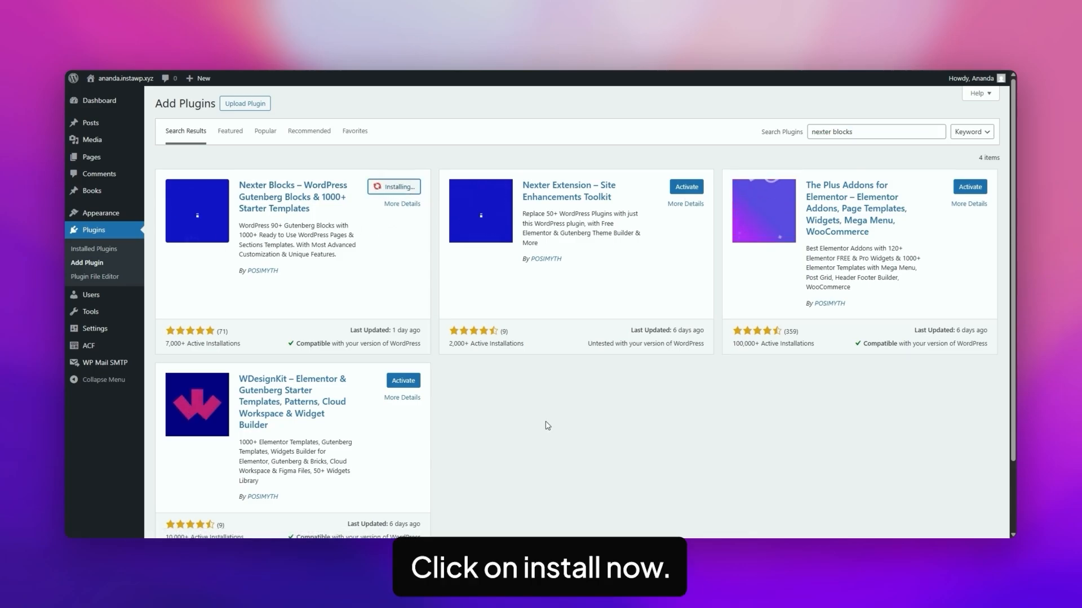
pyautogui.click(403, 187)
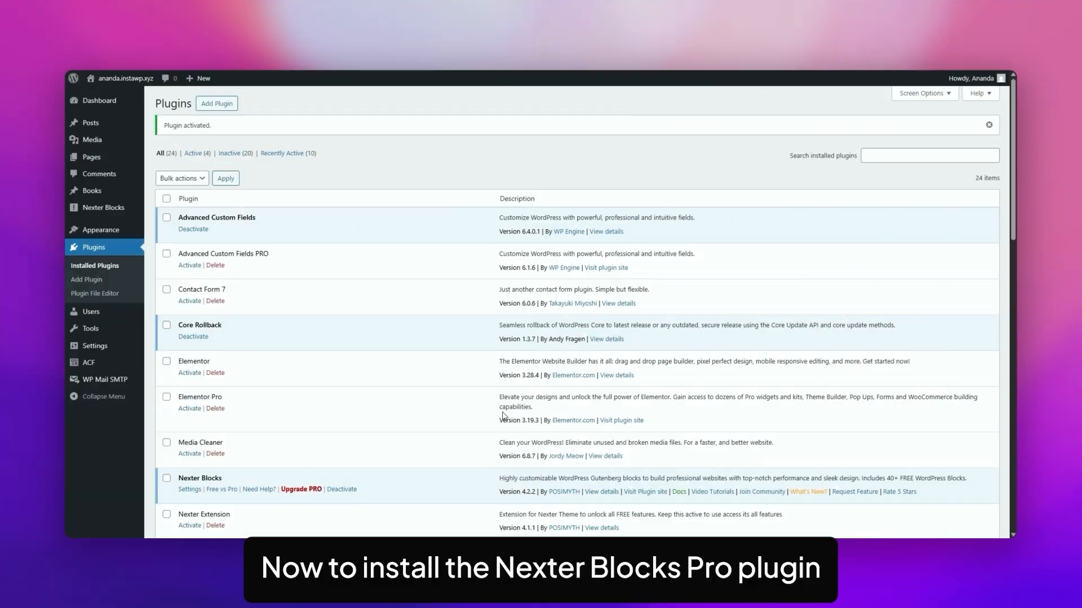
# Review the Free versus Pro comparison in the Nexter Blocks dashboard and open the Pro upgrade pricing page
pyautogui.moveTo(110, 208)
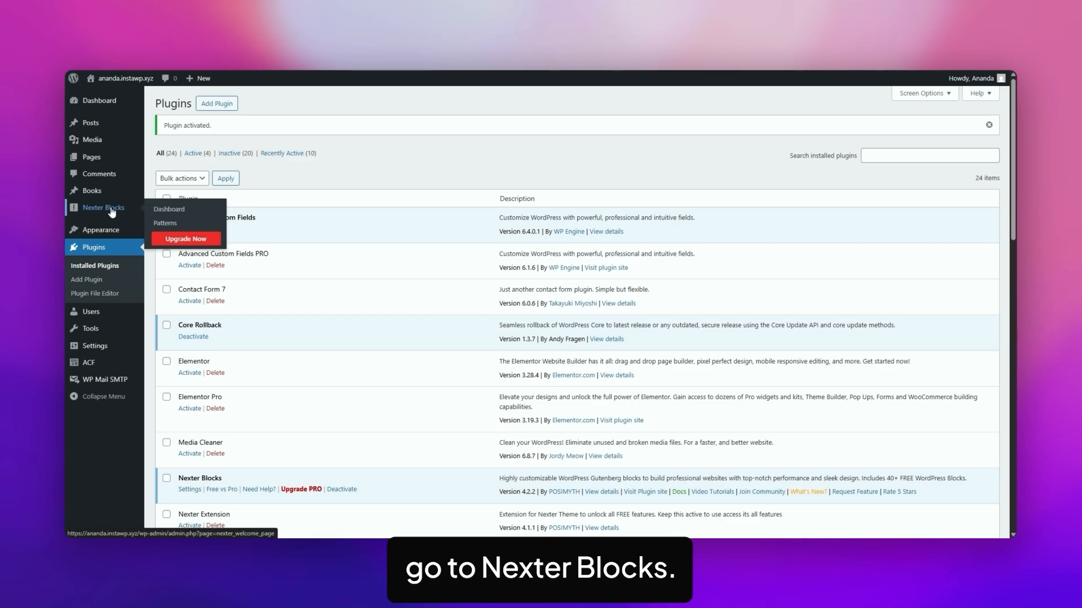
pyautogui.click(170, 211)
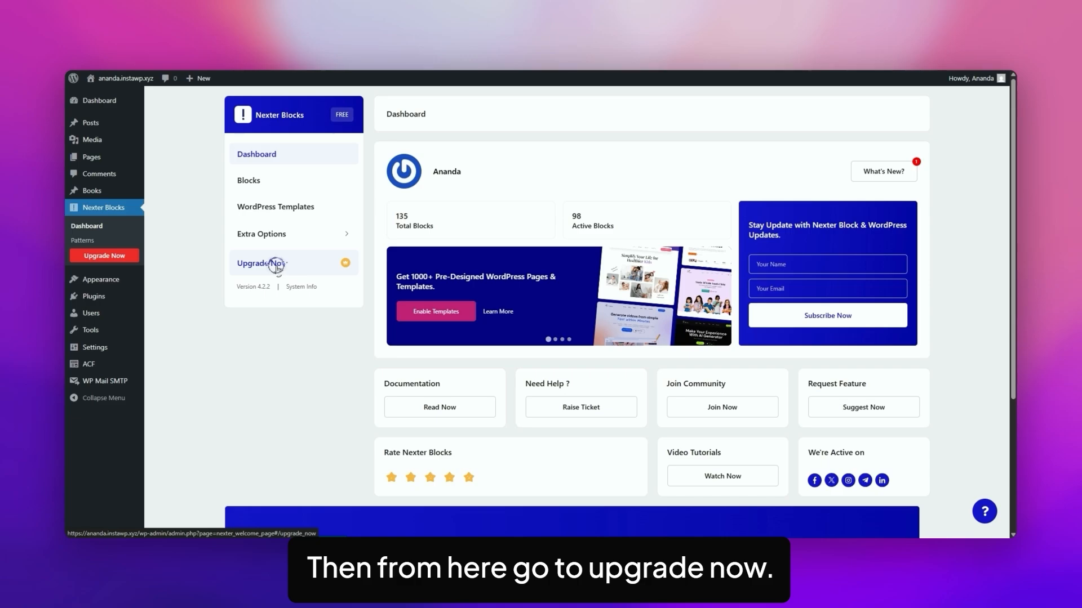
pyautogui.click(276, 267)
pyautogui.scroll(-6, 738, 275)
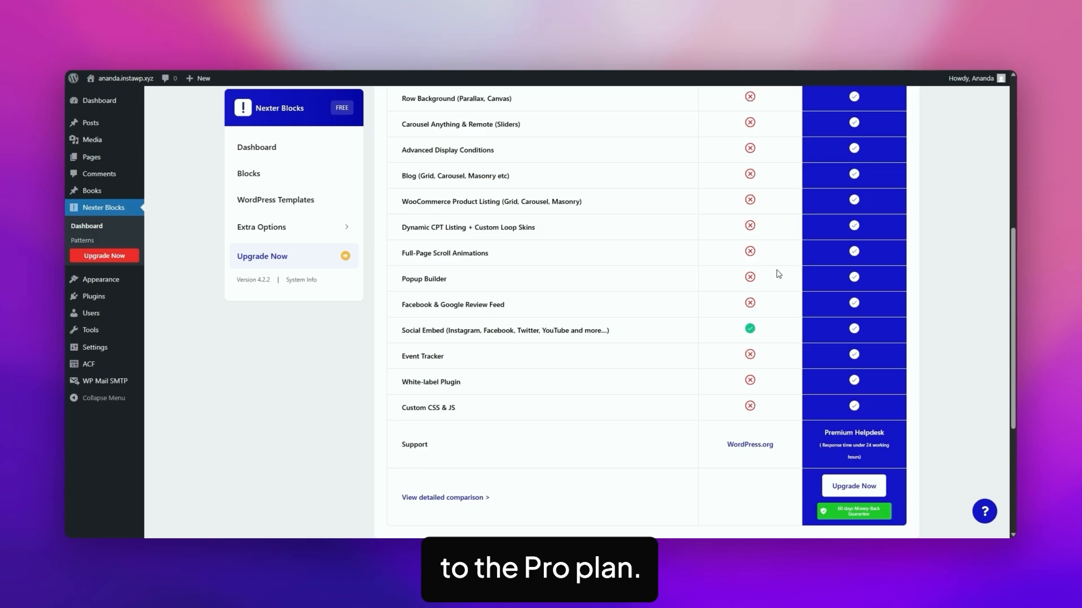
pyautogui.click(859, 488)
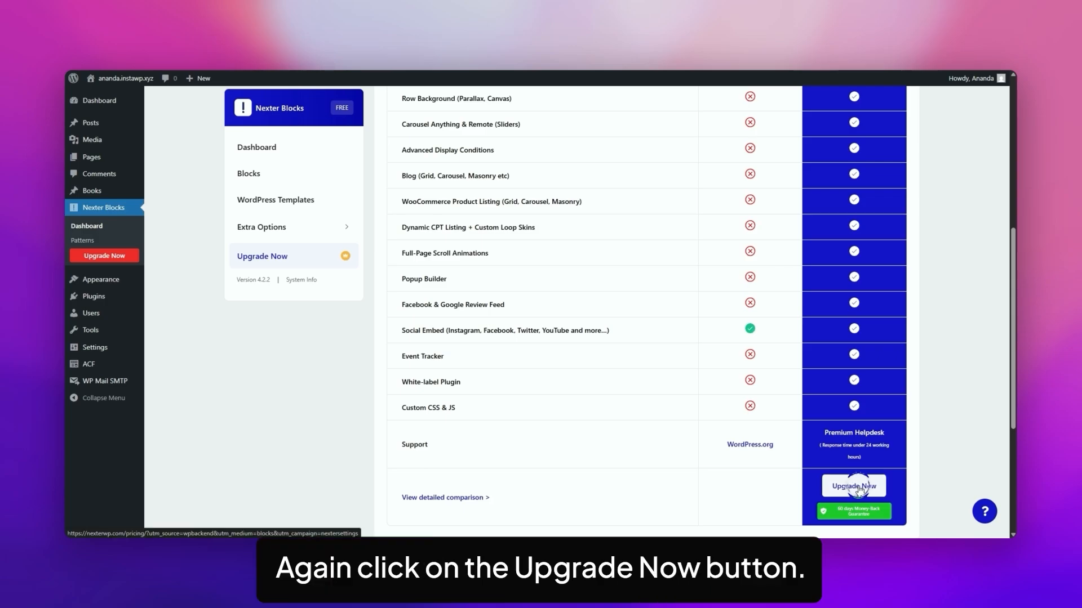
pyautogui.scroll(-3, 748, 309)
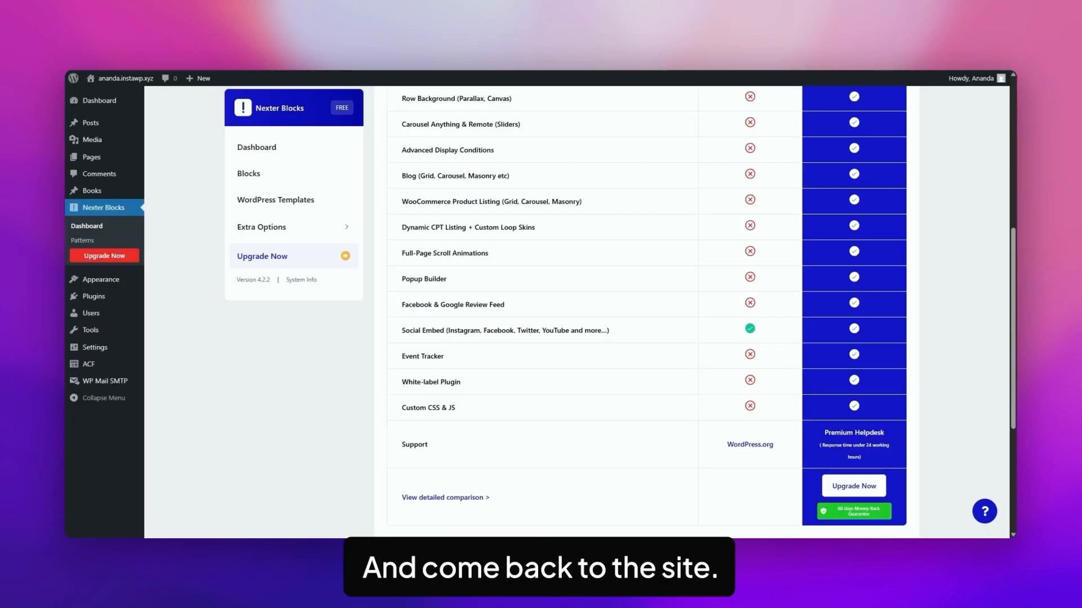
# Upload the the-plus-addons-for-block-editor-pro zip file as a new plugin to install and activate Nexter Blocks Pro
pyautogui.moveTo(93, 297)
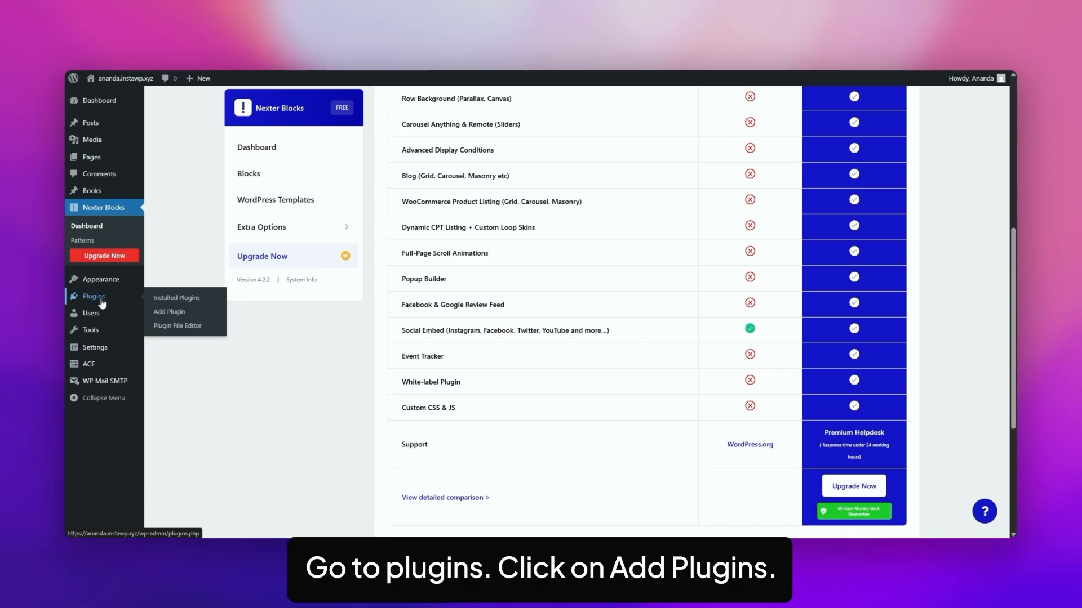
pyautogui.click(171, 317)
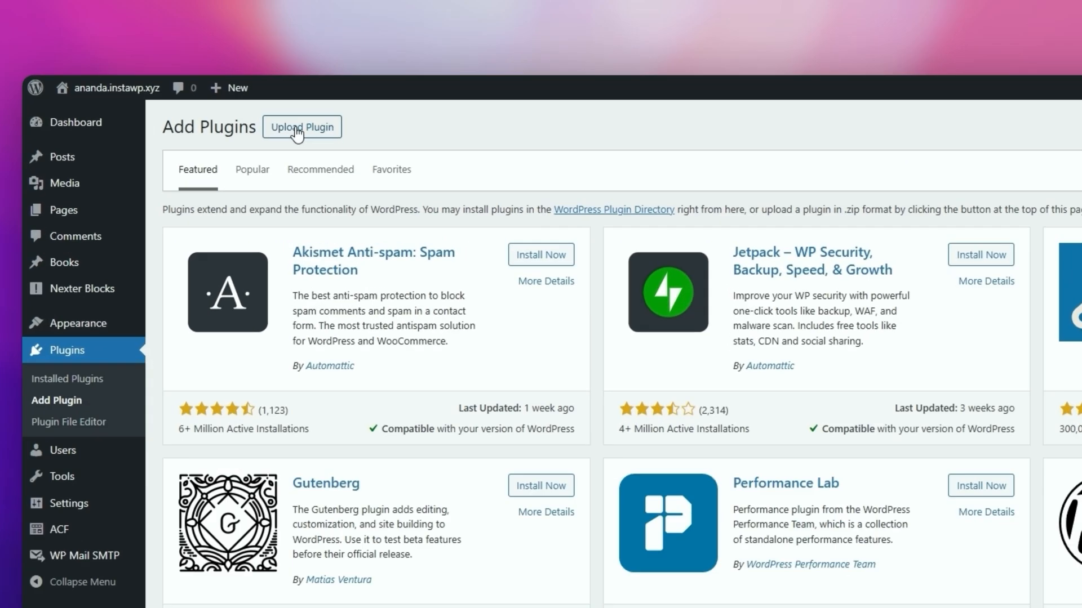
pyautogui.click(297, 129)
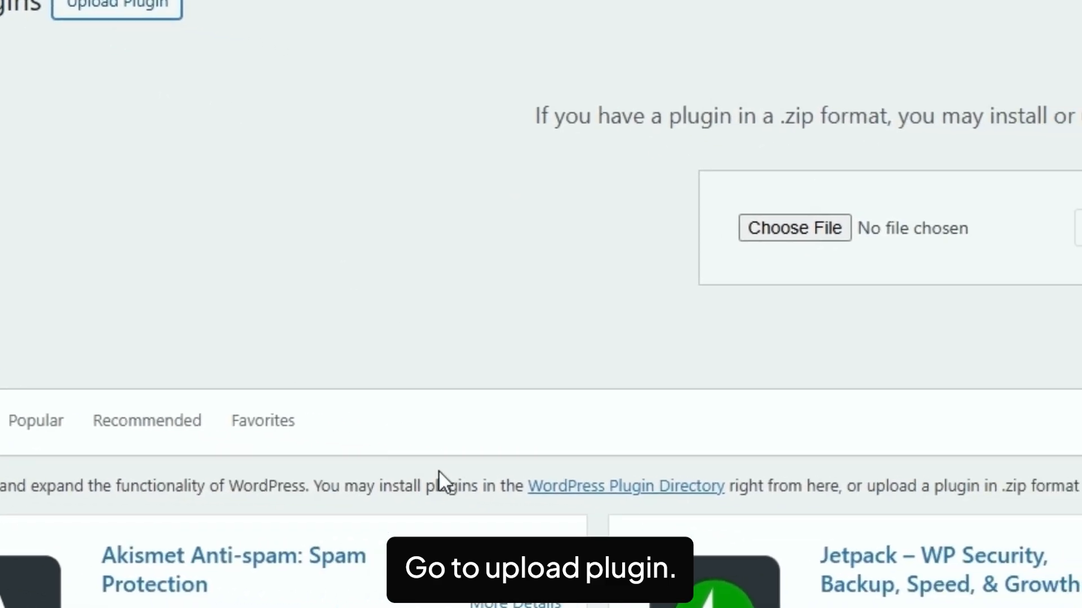
pyautogui.click(802, 274)
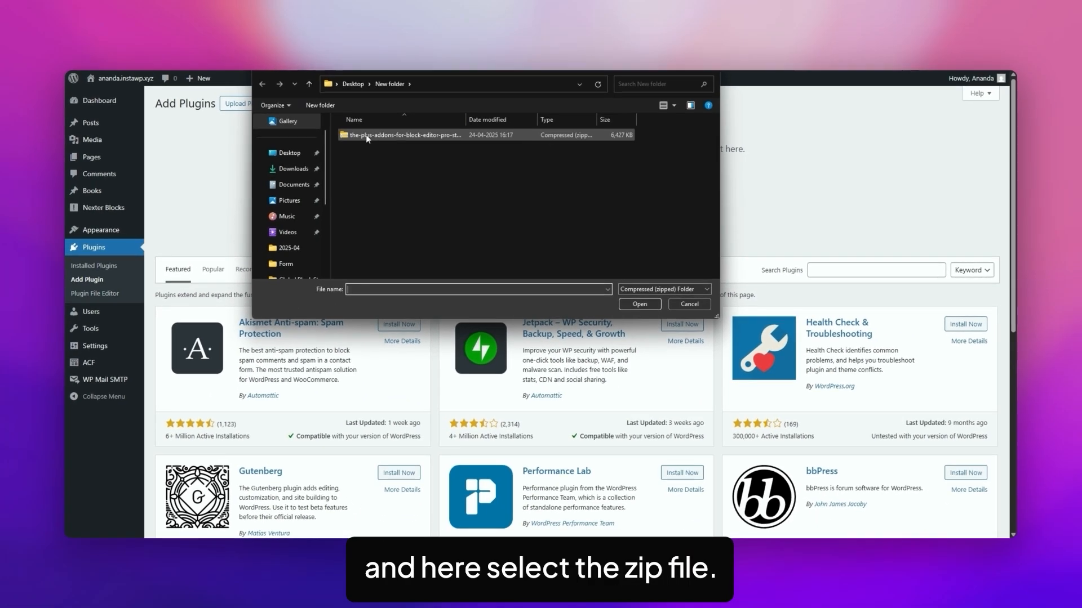
pyautogui.click(366, 134)
pyautogui.click(640, 304)
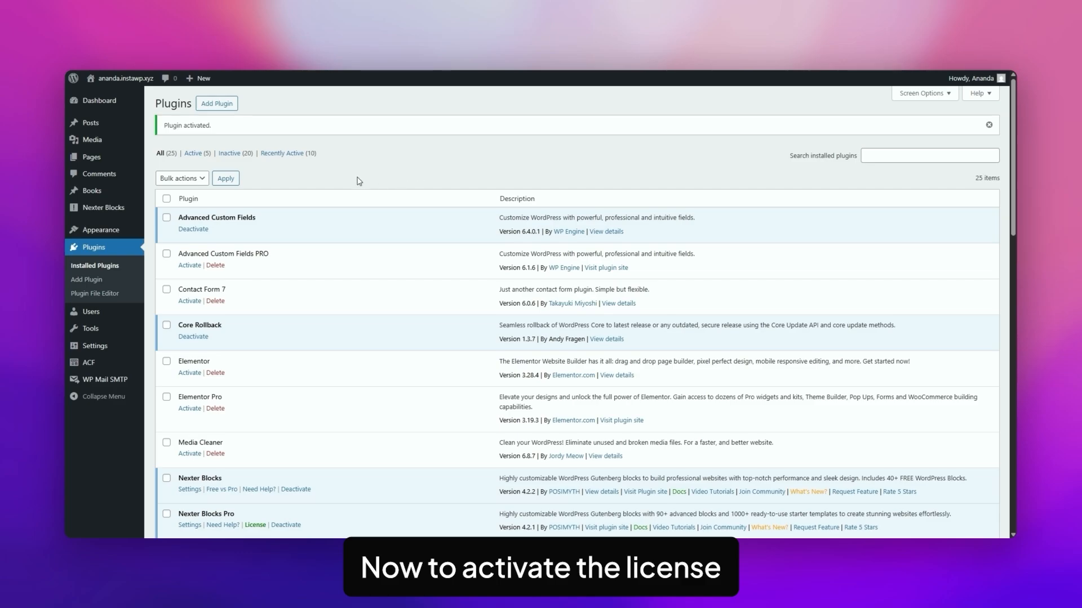
# Open the Pro licence activation page of Nexter Blocks
pyautogui.moveTo(107, 208)
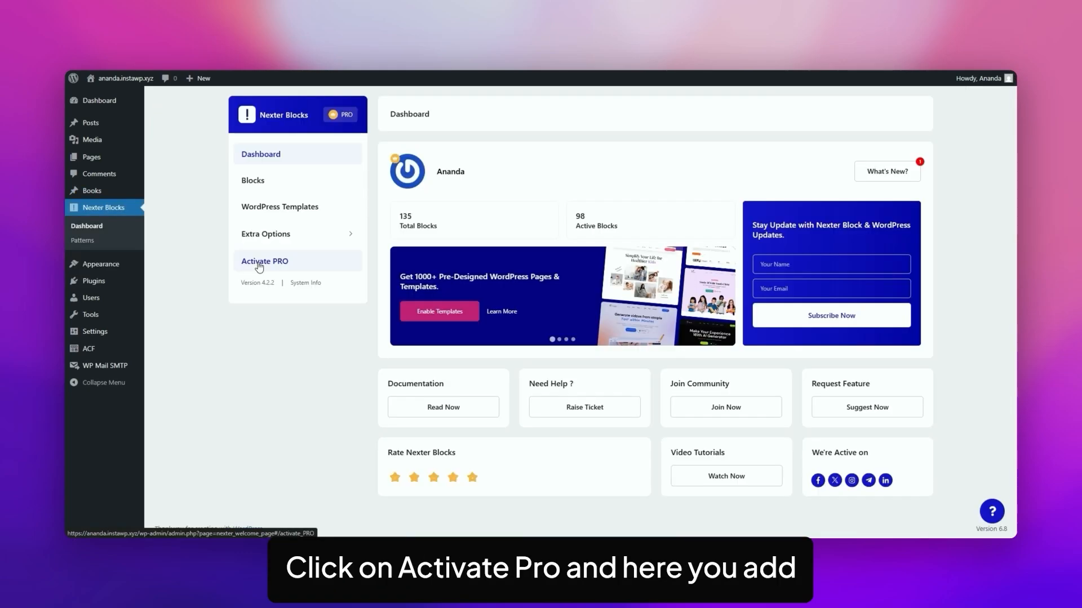
pyautogui.click(263, 262)
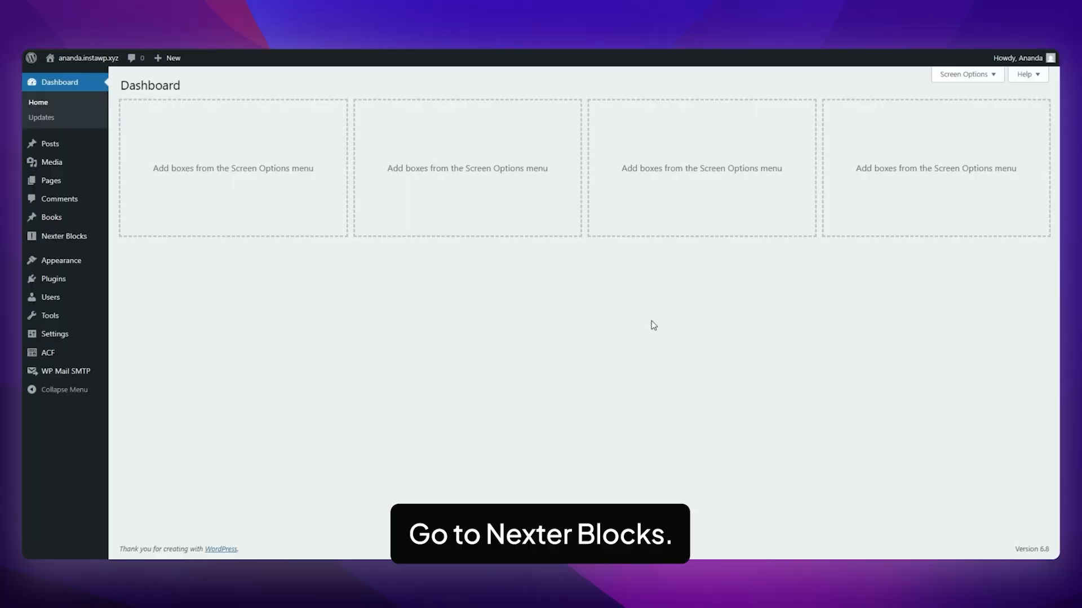
# Find the Animated Service Boxes block in the Nexter Blocks list, enable it and save the settings
pyautogui.click(79, 241)
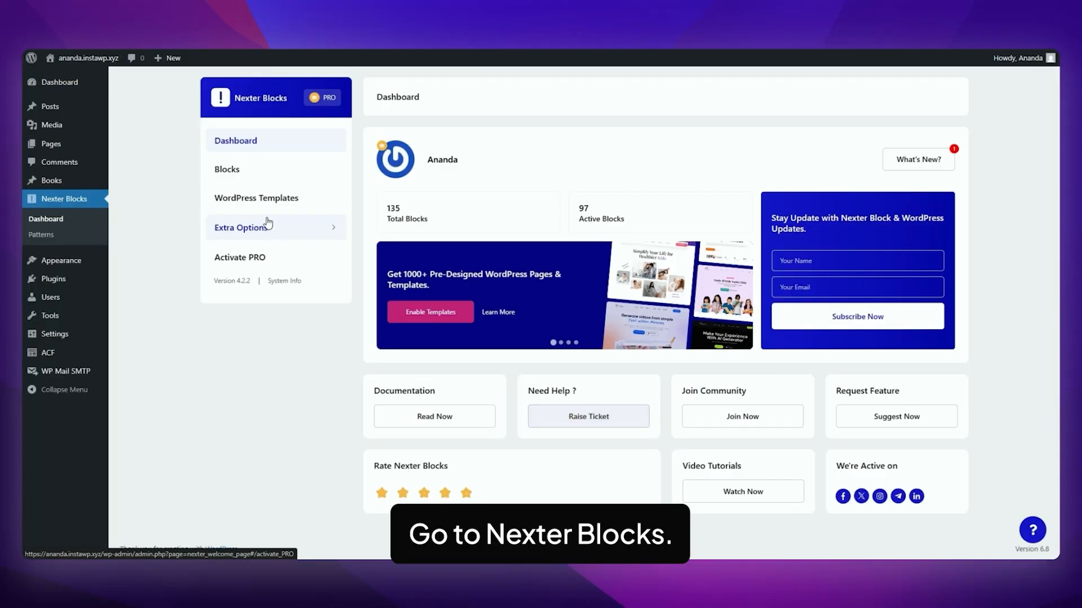
pyautogui.click(249, 172)
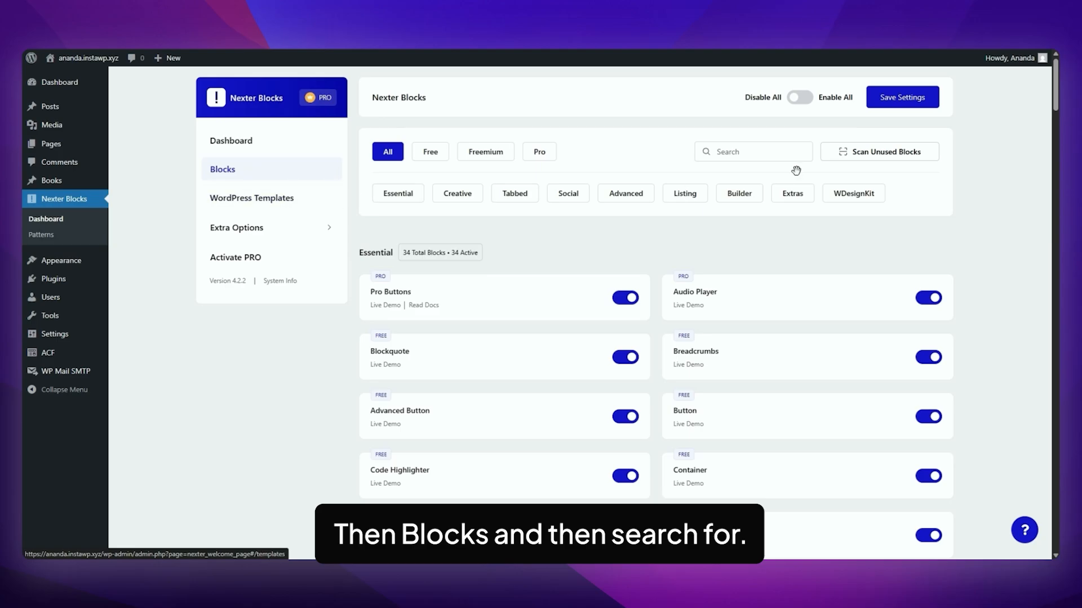
pyautogui.click(745, 153)
pyautogui.write('animated service')
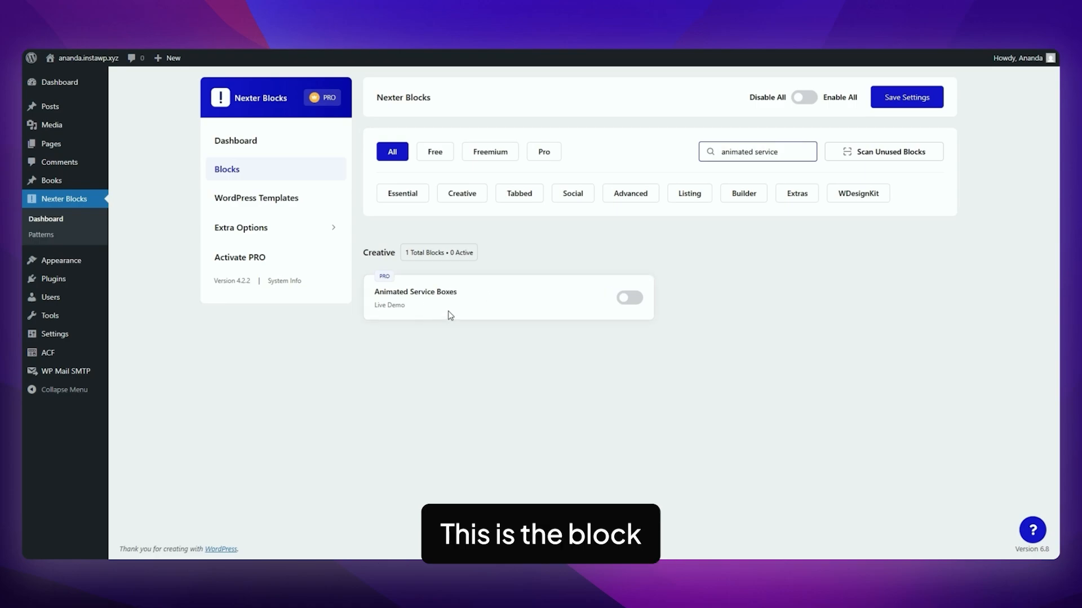
pyautogui.click(634, 299)
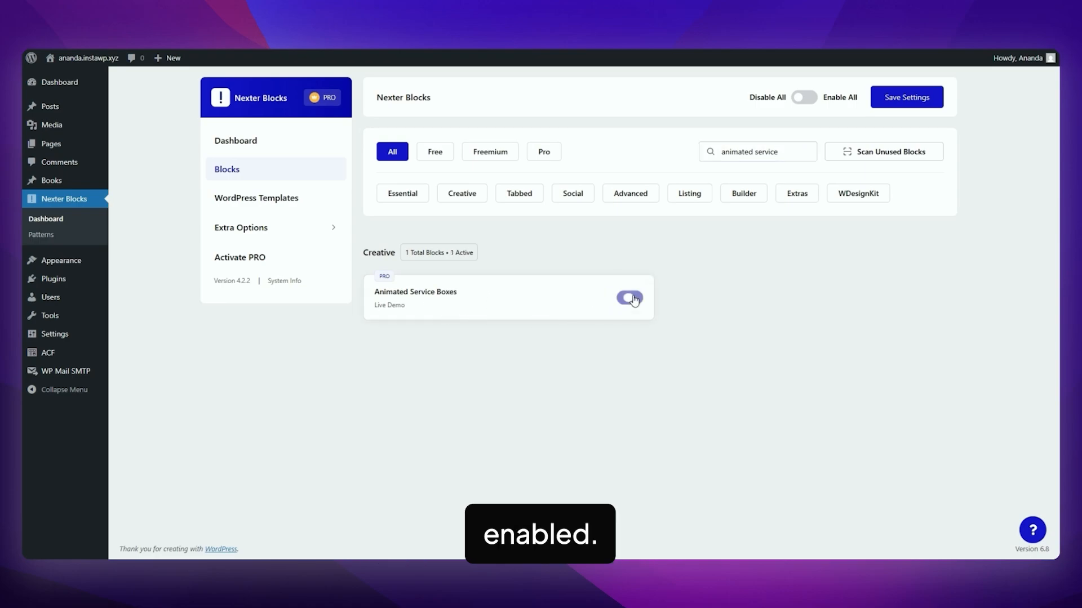
pyautogui.click(903, 100)
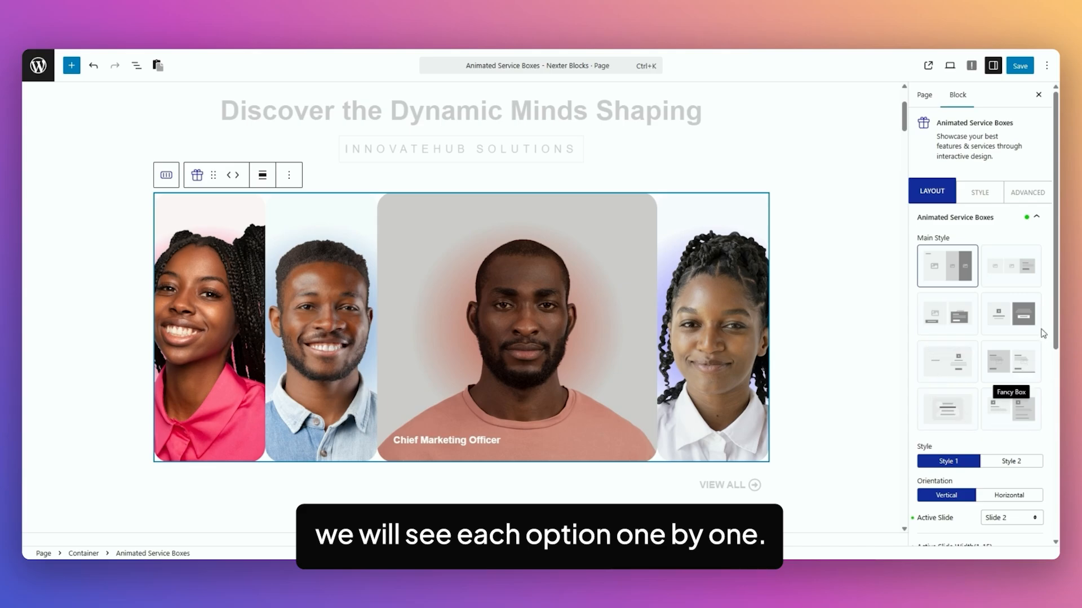
# Change the team showcase's Animated Service Boxes from Style 1 to Style 2
pyautogui.scroll(-2, 1042, 270)
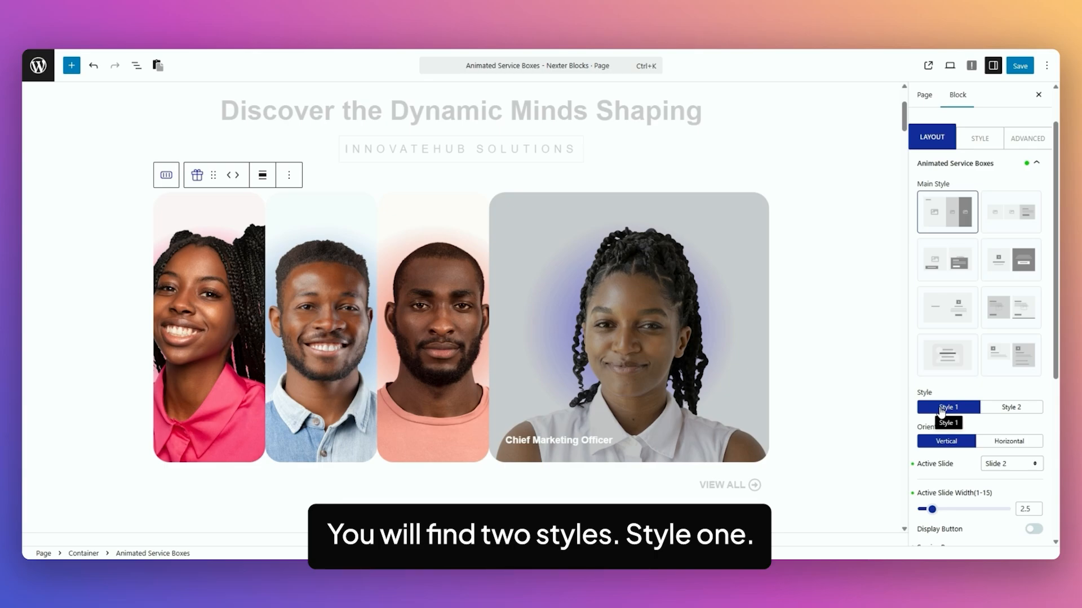
pyautogui.click(1022, 409)
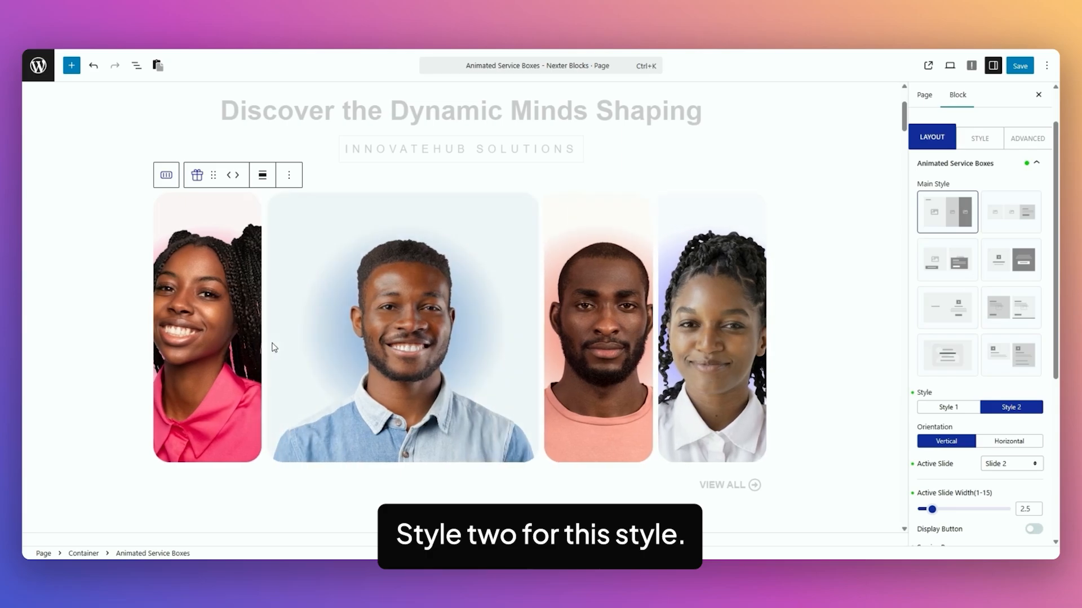
pyautogui.scroll(-2, 952, 380)
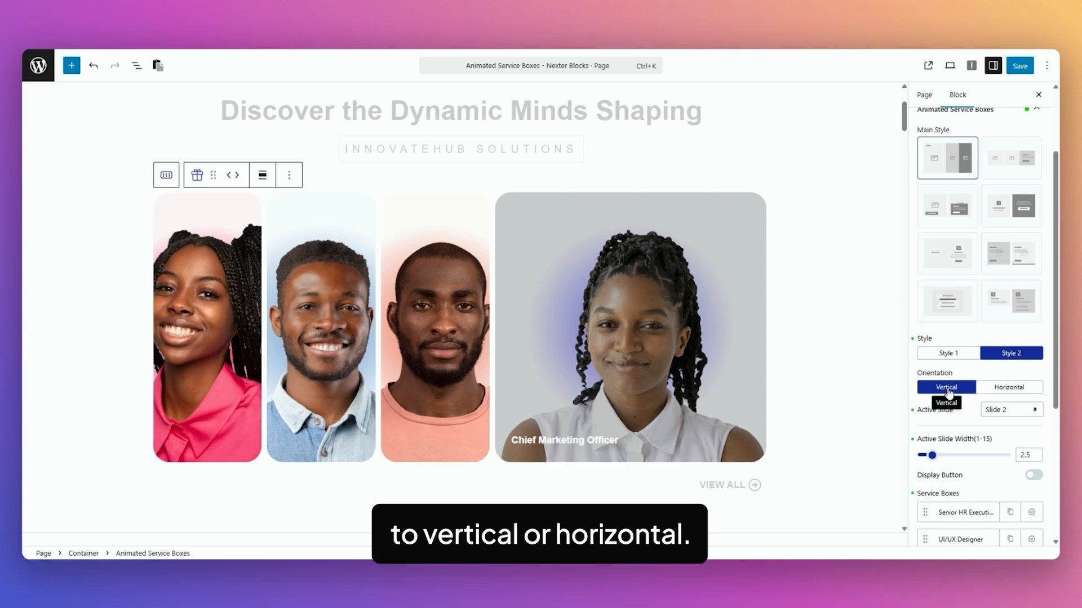
# Set the active slide of the horizontal villa showcase's Animated Service Boxes to Slide 3
pyautogui.scroll(-4, 848, 296)
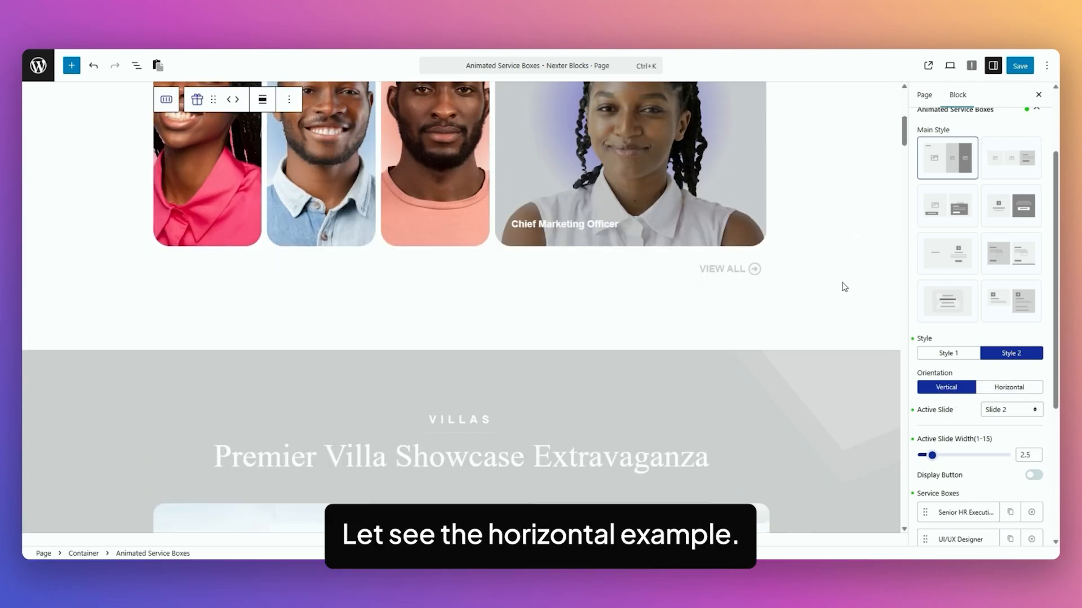
pyautogui.scroll(-6, 844, 287)
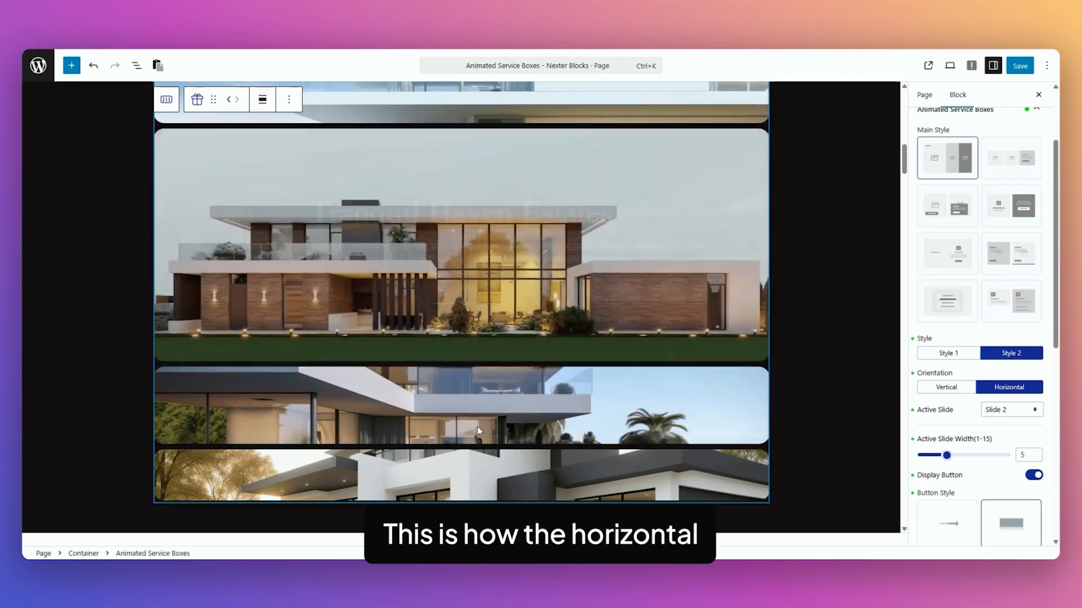
pyautogui.scroll(4, 495, 411)
pyautogui.scroll(-1, 954, 372)
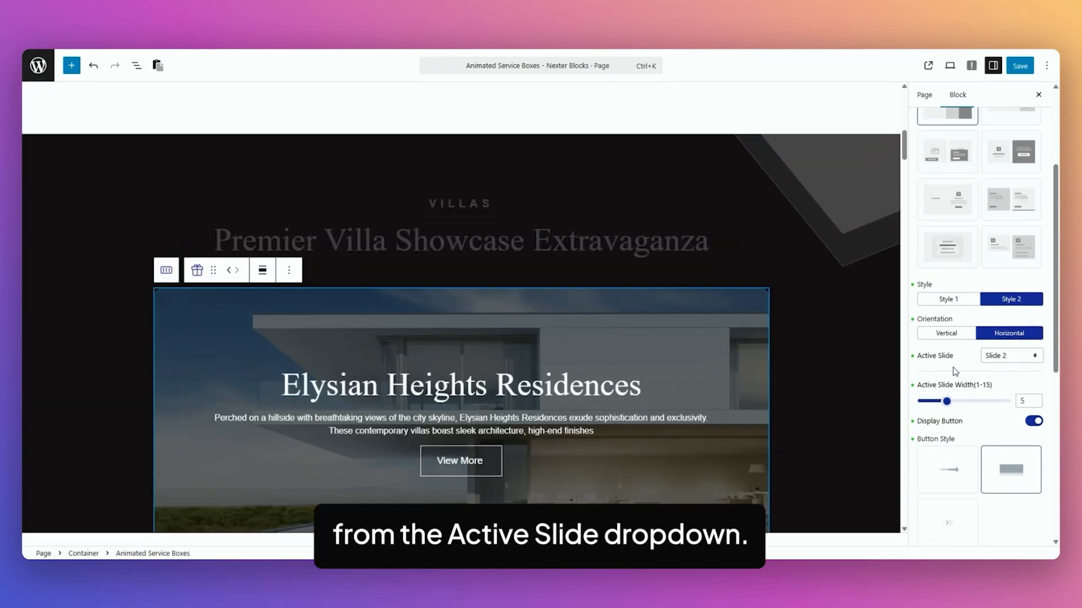
pyautogui.click(1021, 363)
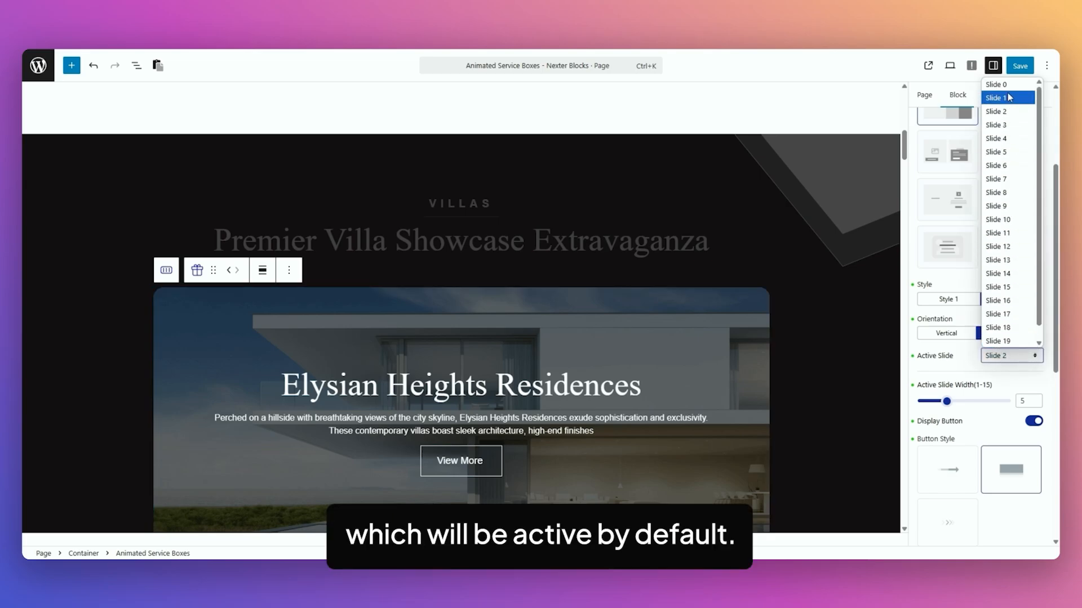
pyautogui.click(995, 125)
# Review the villa showcase's active slide width, button style and icon options, including the Font Awesome and Dashicons icon picker
pyautogui.scroll(-2, 587, 447)
pyautogui.scroll(-1, 923, 339)
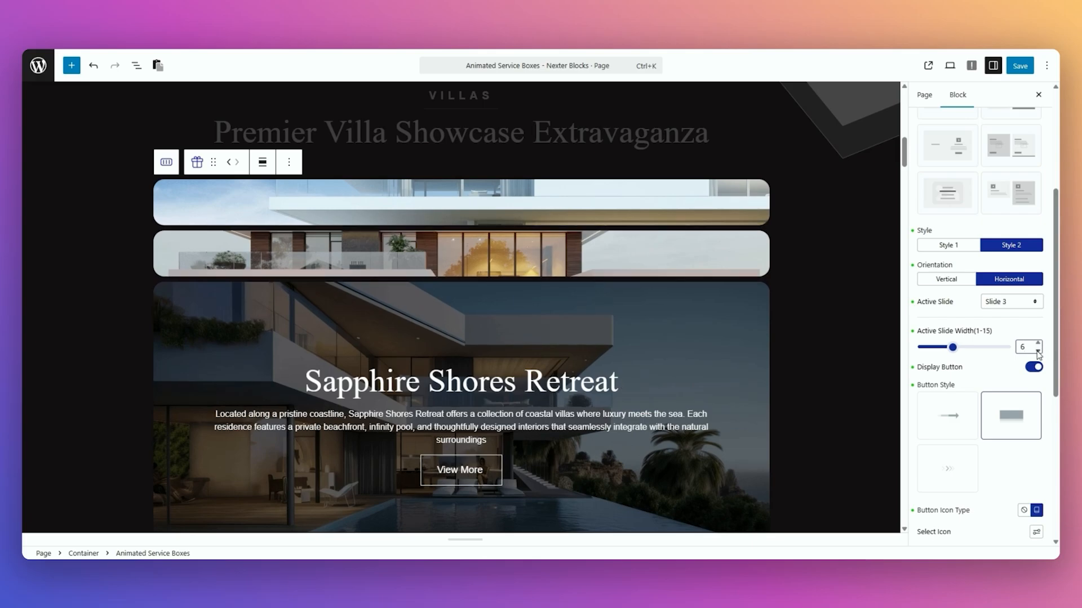
pyautogui.scroll(-1, 992, 320)
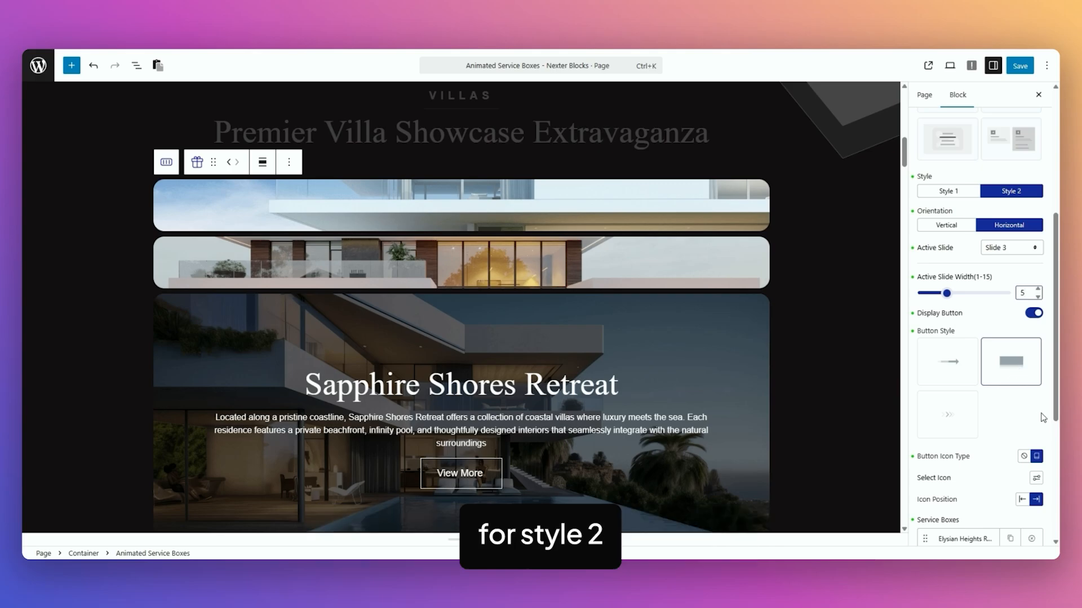
pyautogui.scroll(-1, 924, 413)
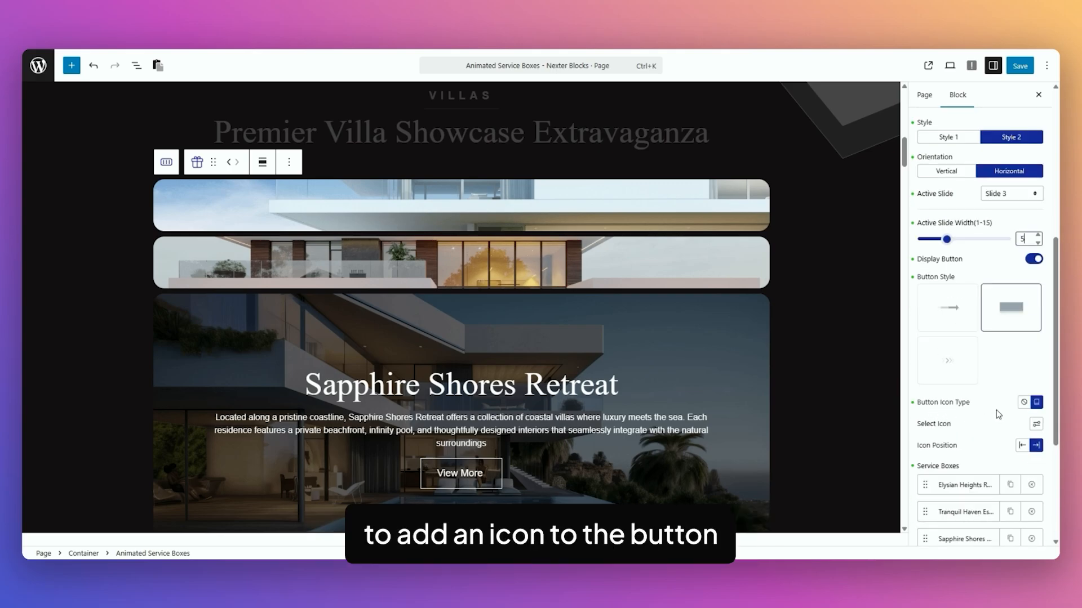
pyautogui.click(1037, 426)
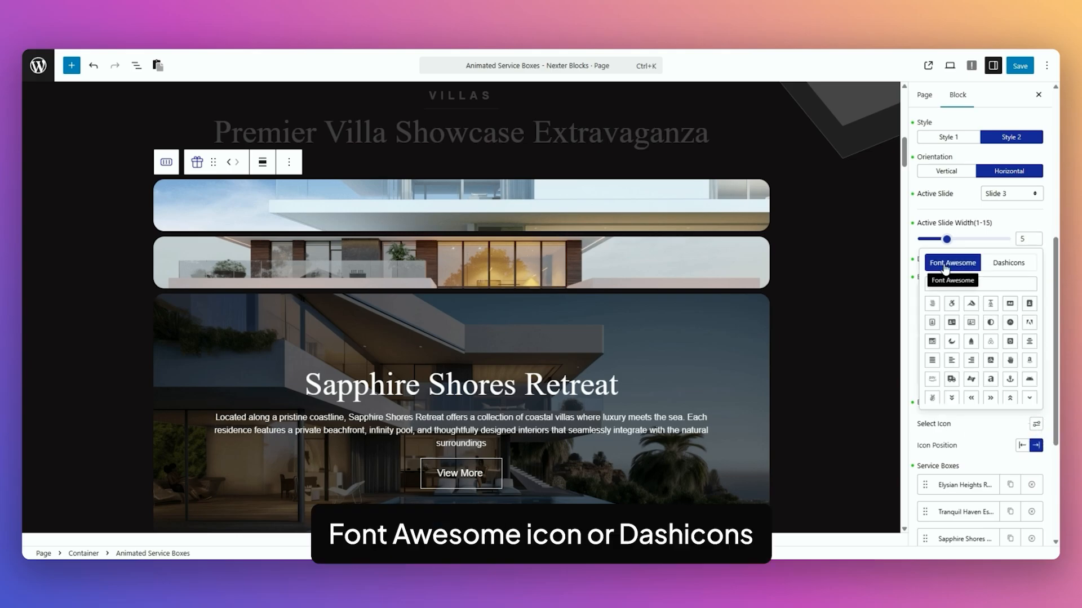
pyautogui.click(985, 429)
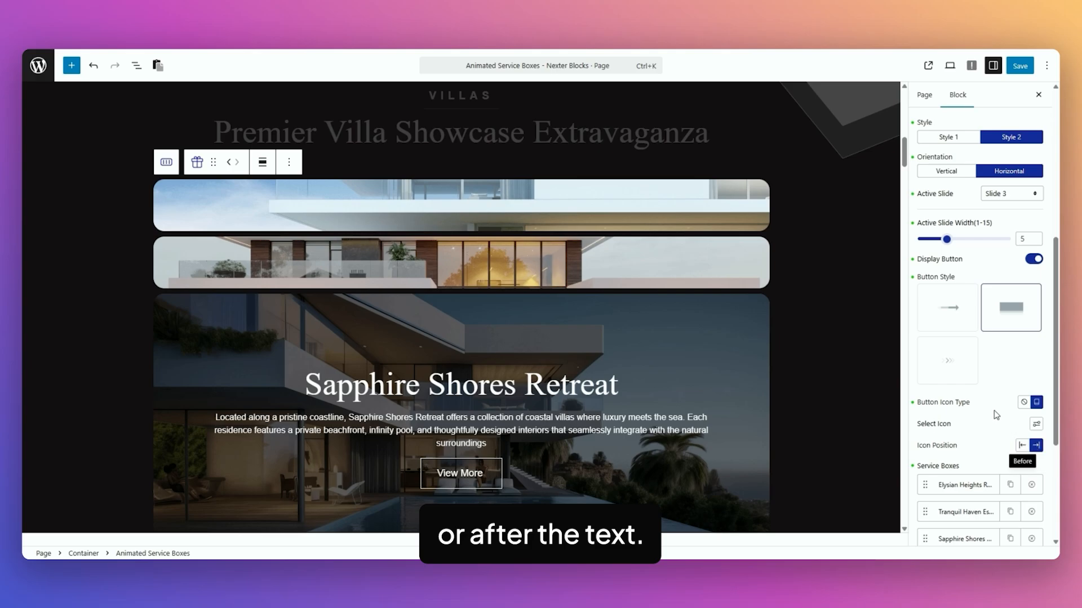
# Expand the Elysian Heights service box item and review its title, subtitle, description, featured image and button fields
pyautogui.scroll(-2, 918, 361)
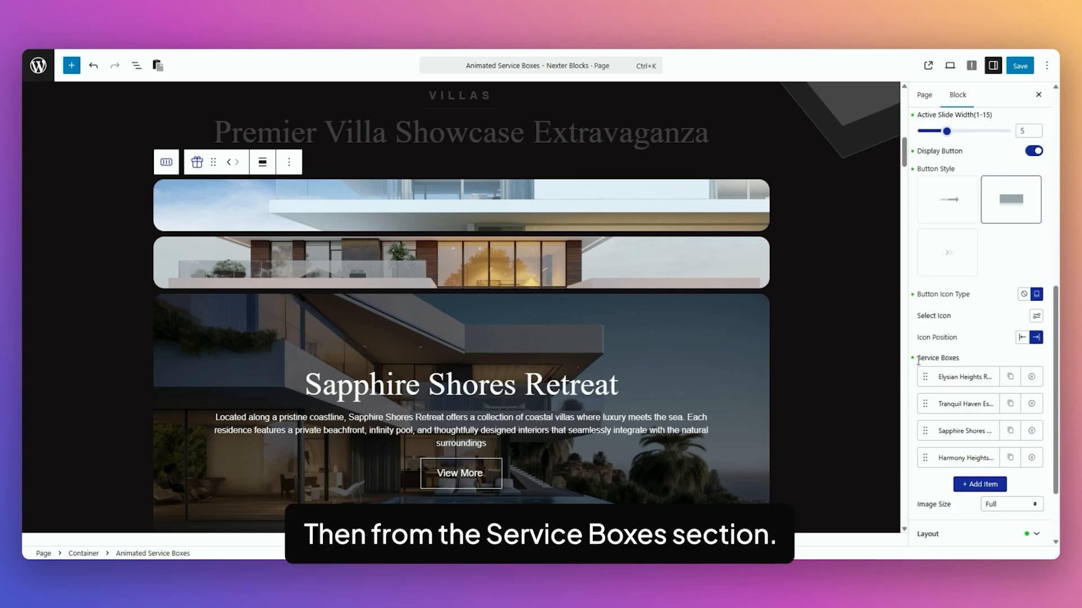
pyautogui.click(974, 383)
pyautogui.scroll(-2, 920, 296)
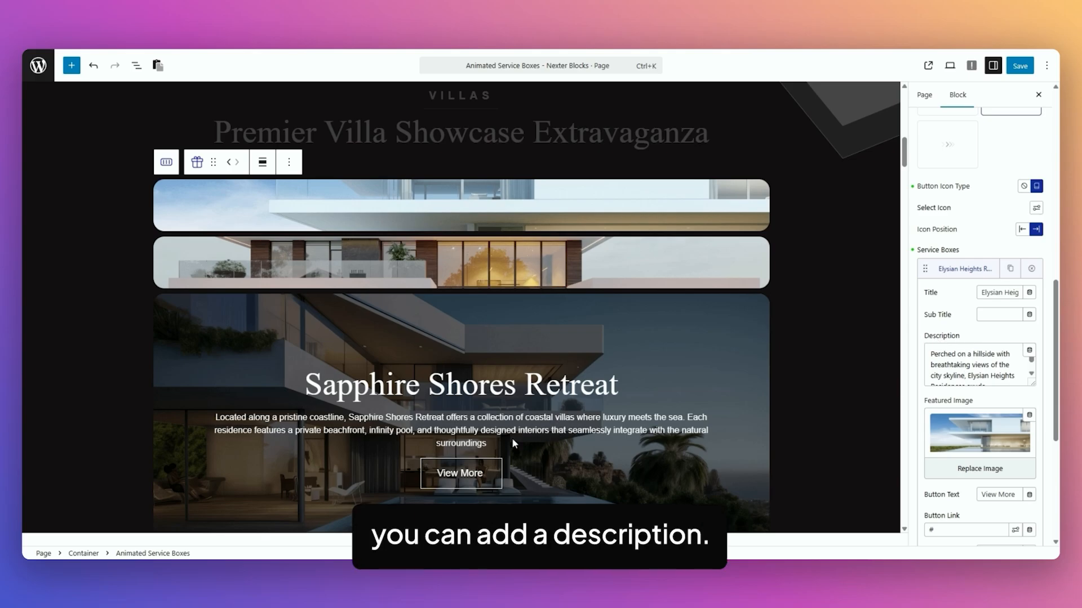
pyautogui.moveTo(987, 434)
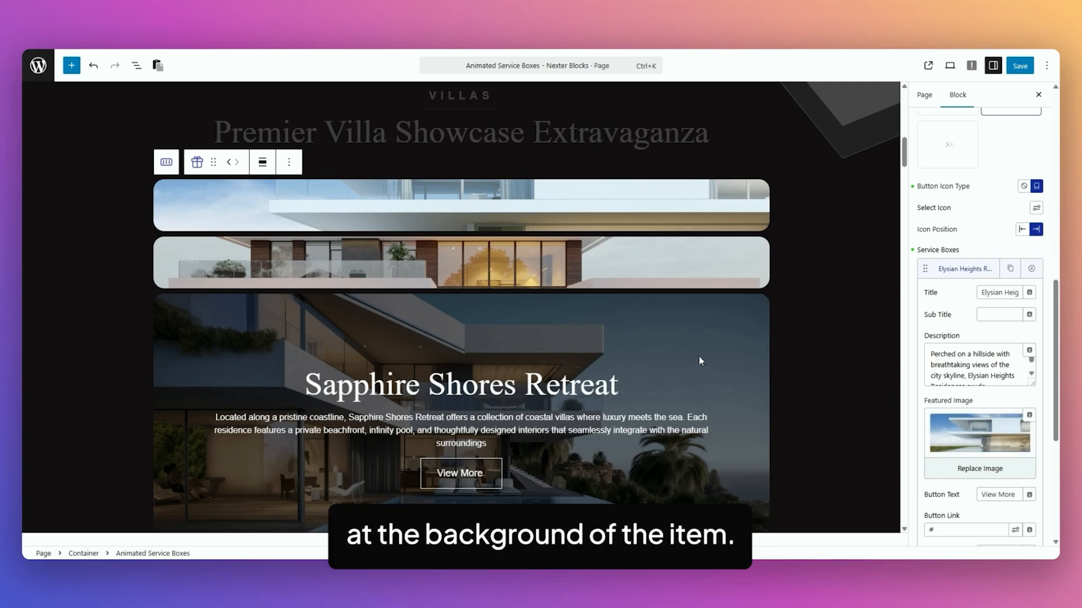
# Review the villa showcase's button and image size options, and open the block's layout settings
pyautogui.scroll(3, 958, 271)
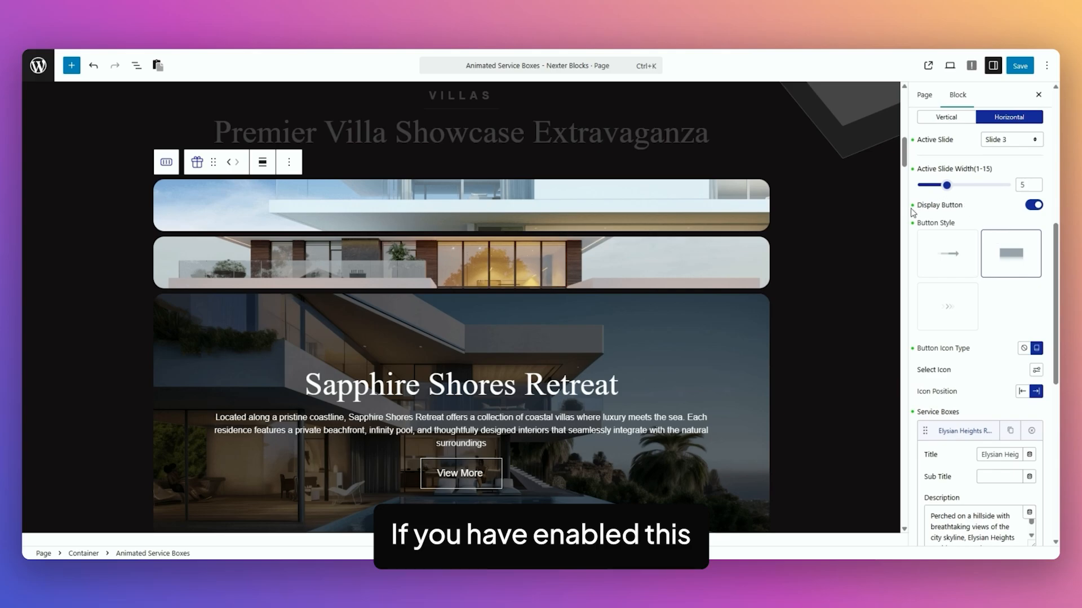
pyautogui.scroll(-7, 960, 217)
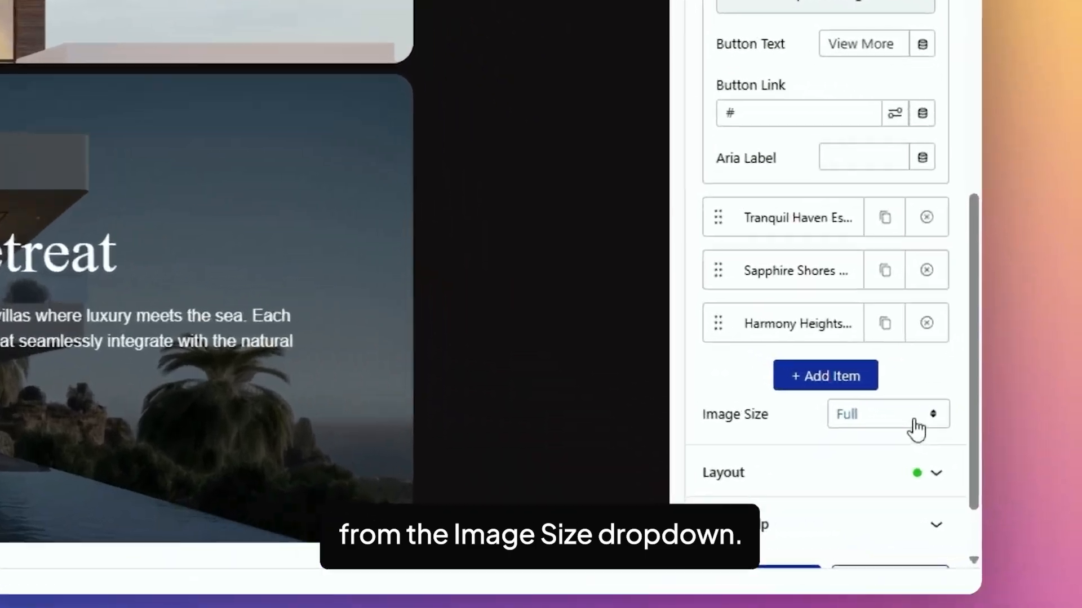
pyautogui.click(1022, 471)
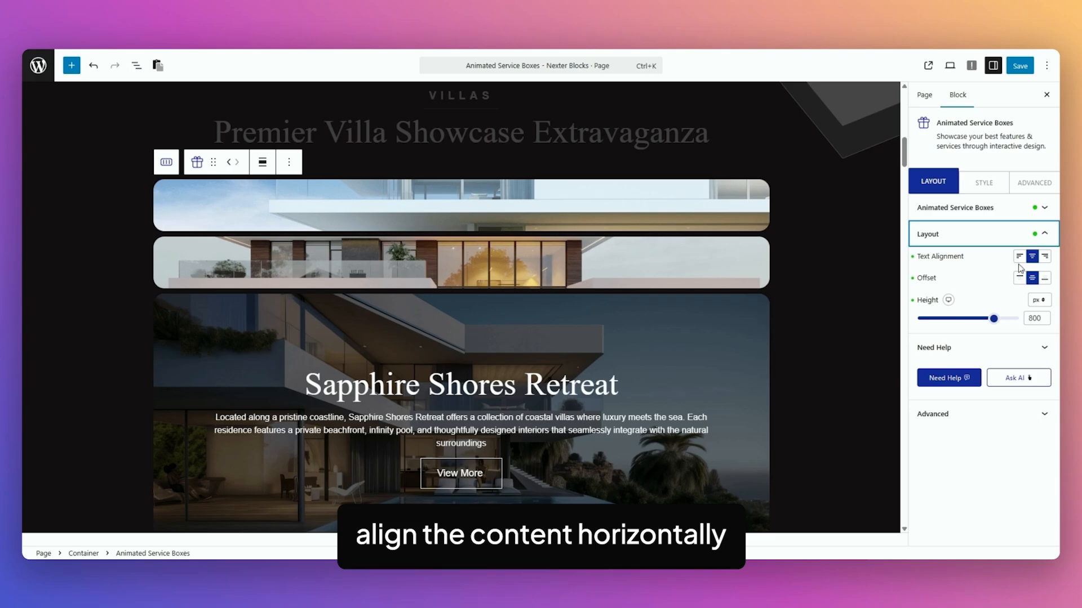
# Try right text alignment and a top offset on the villa showcase's content, restoring centre alignment and middle offset
pyautogui.click(1045, 257)
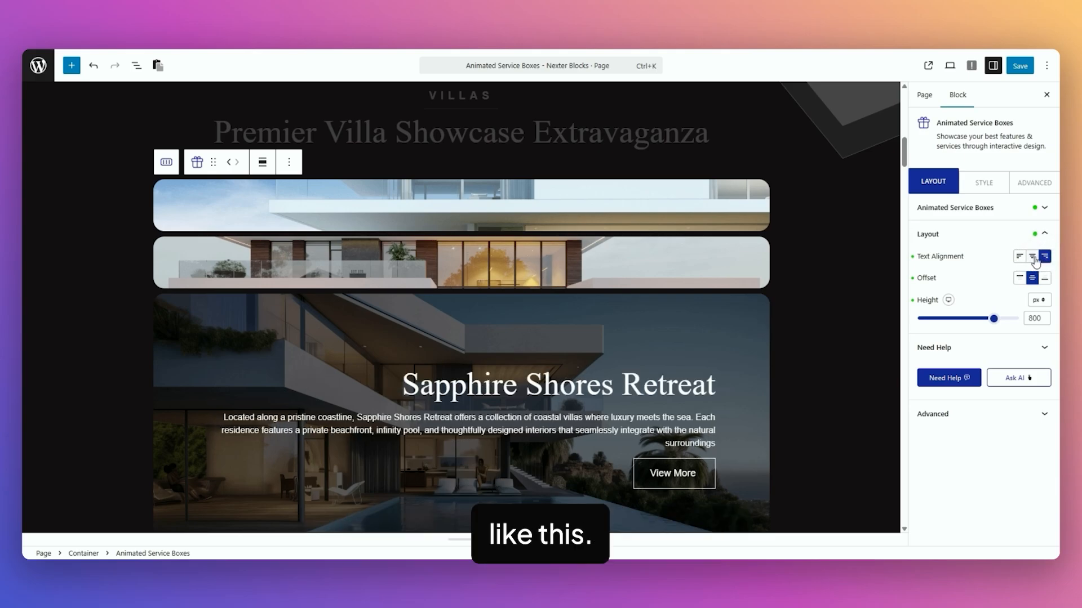
pyautogui.click(1032, 258)
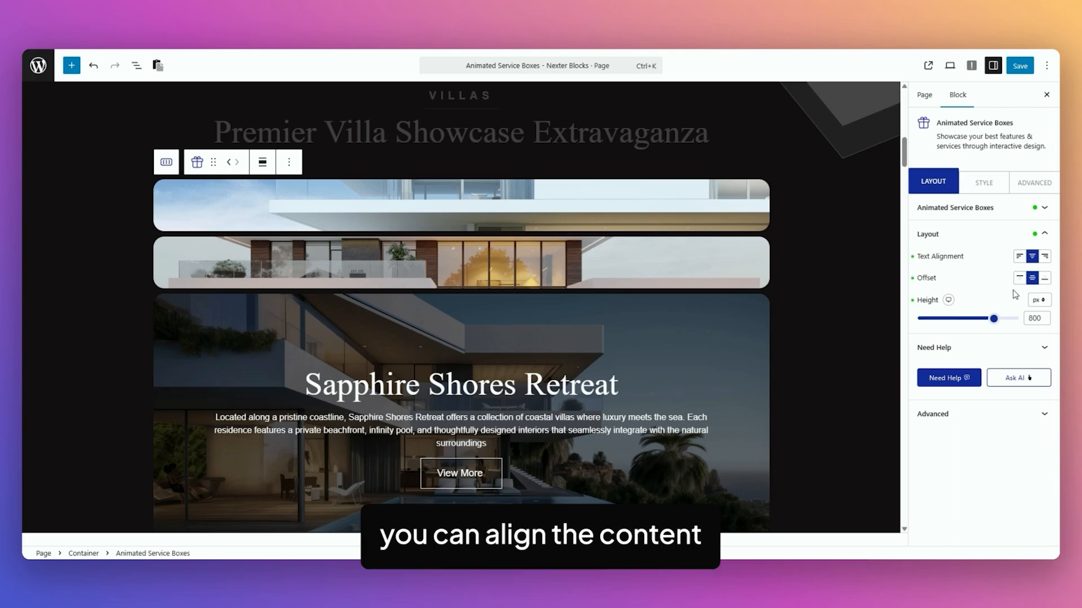
pyautogui.click(1020, 279)
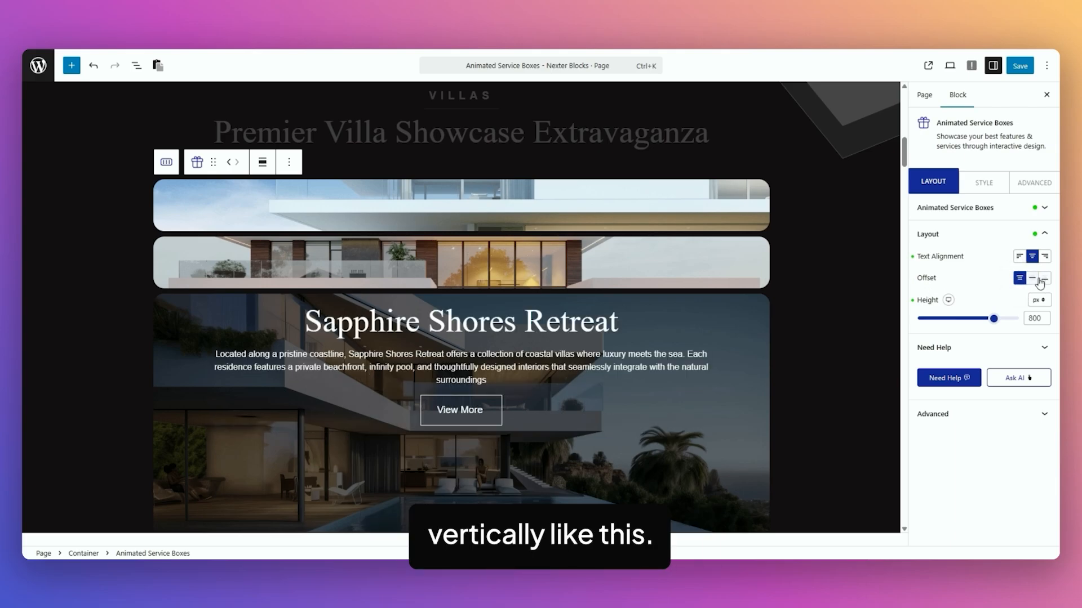
pyautogui.click(1032, 278)
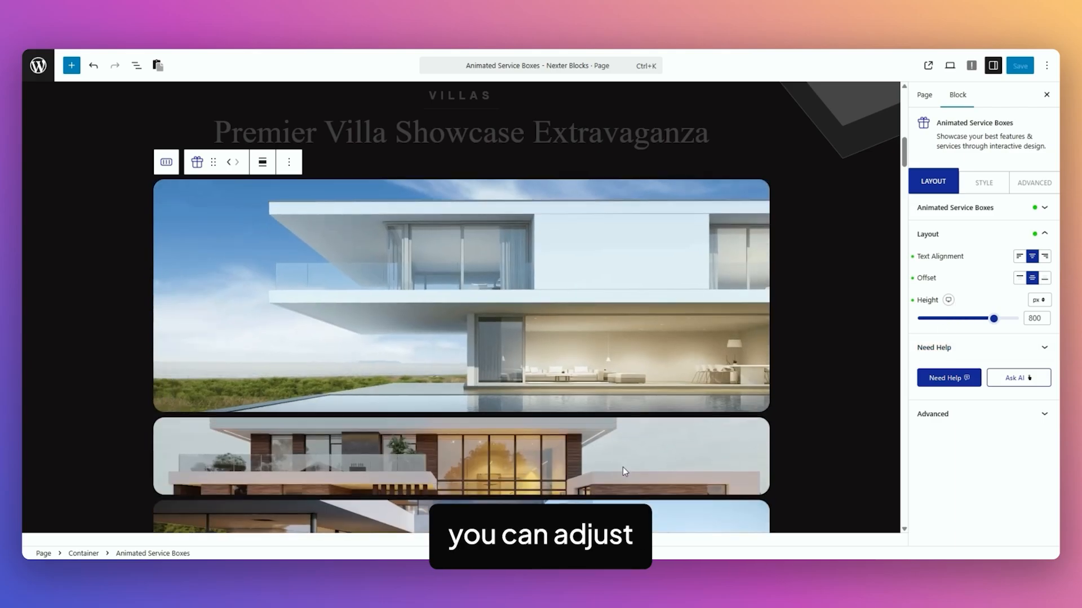
# Preview the loyalty section's sliding boxes and review their active slide choices and button styles
pyautogui.moveTo(617, 277)
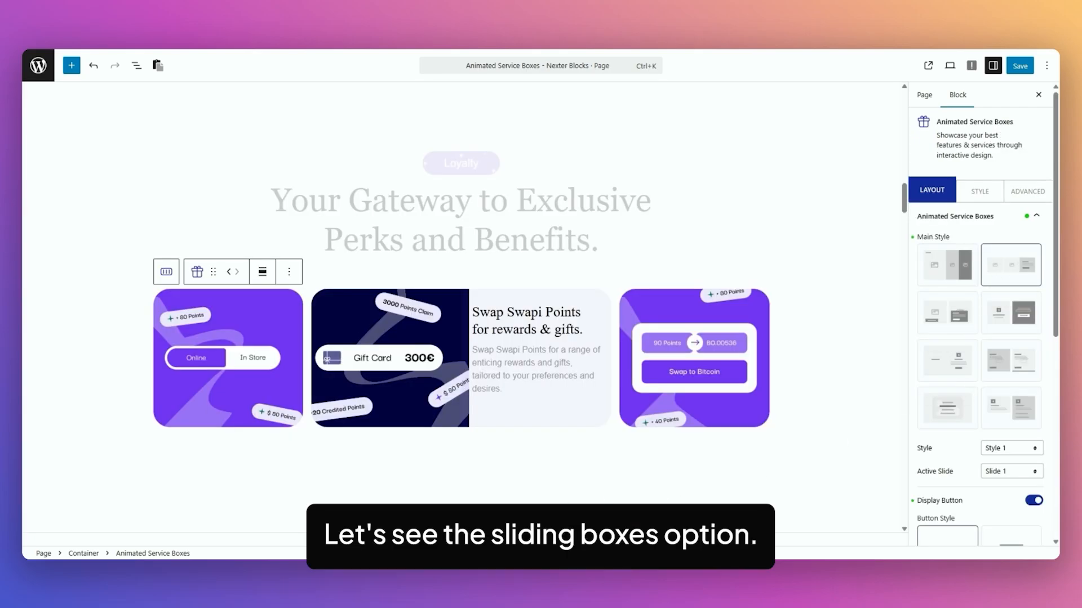
pyautogui.moveTo(228, 377)
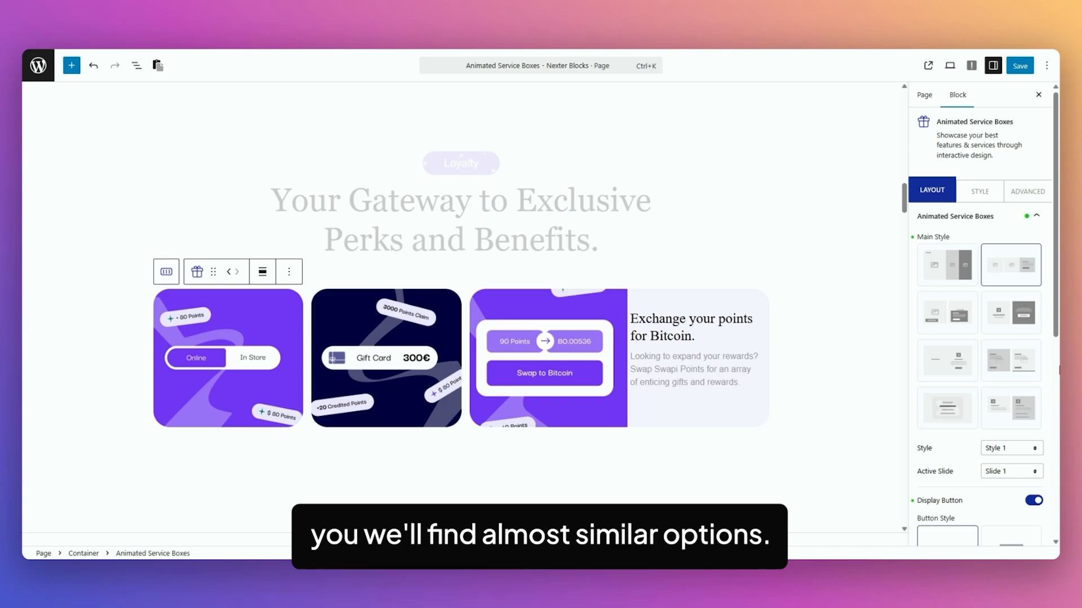
pyautogui.scroll(-3, 980, 366)
pyautogui.click(1012, 309)
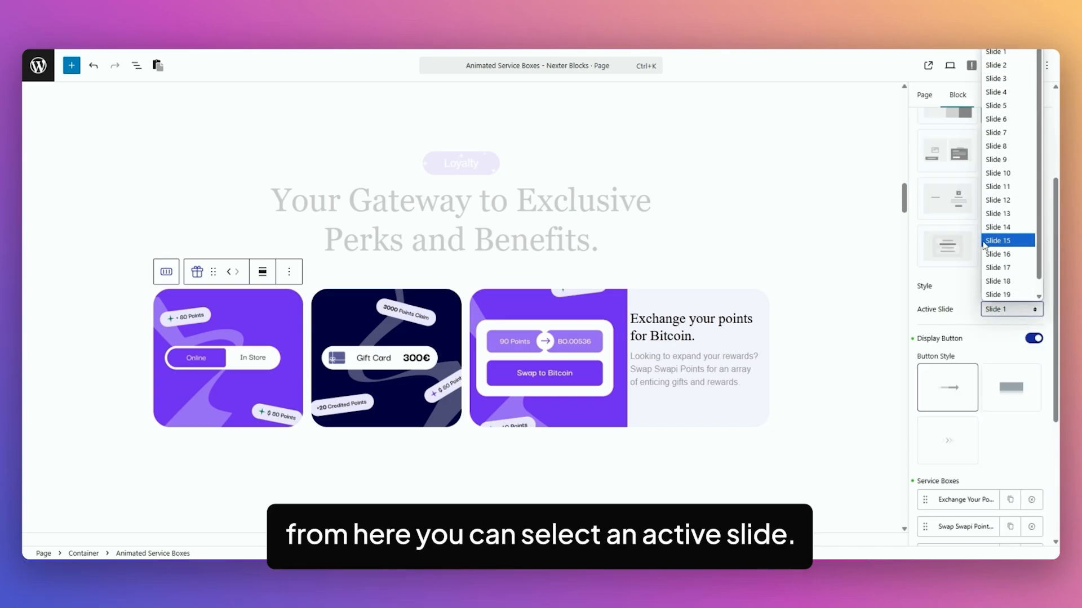
pyautogui.click(960, 314)
pyautogui.scroll(-3, 978, 354)
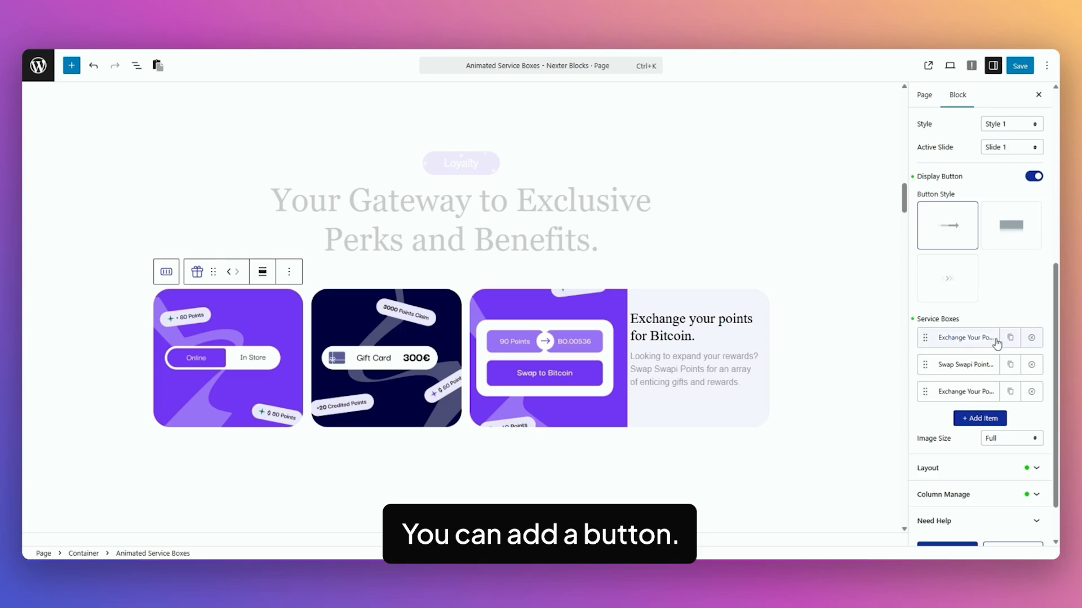
# Expand the first loyalty service box item and review its content fields and the block's column settings
pyautogui.click(966, 338)
pyautogui.scroll(-3, 991, 361)
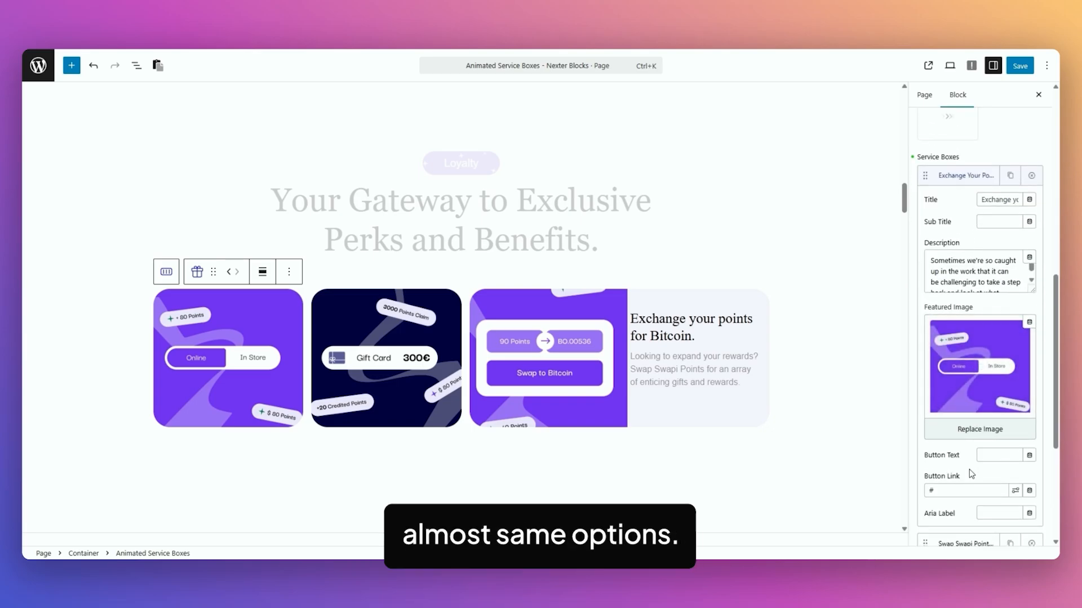
pyautogui.scroll(-2, 970, 474)
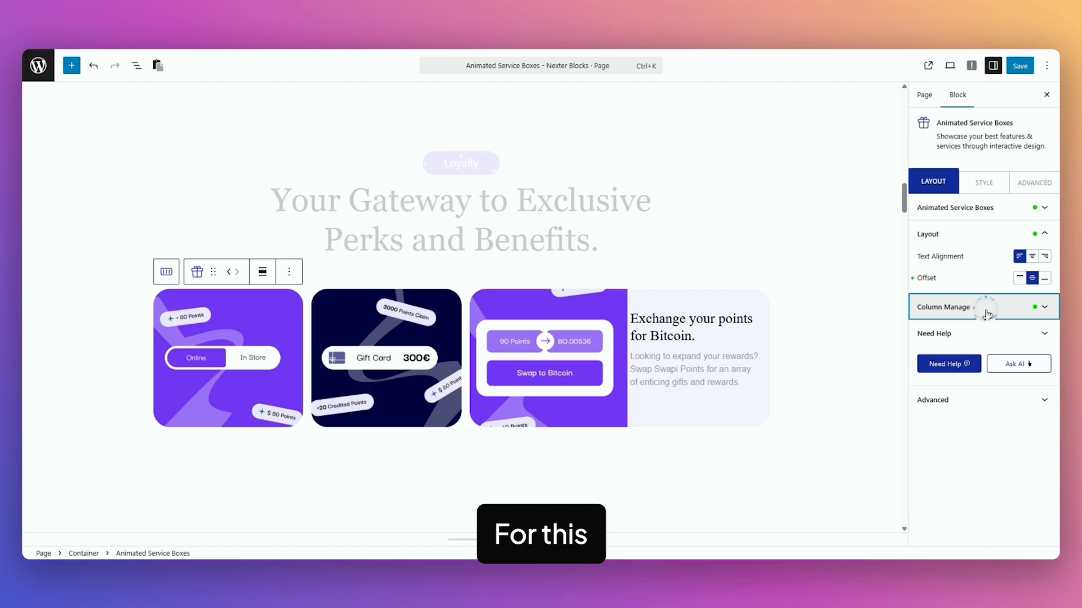
pyautogui.click(984, 310)
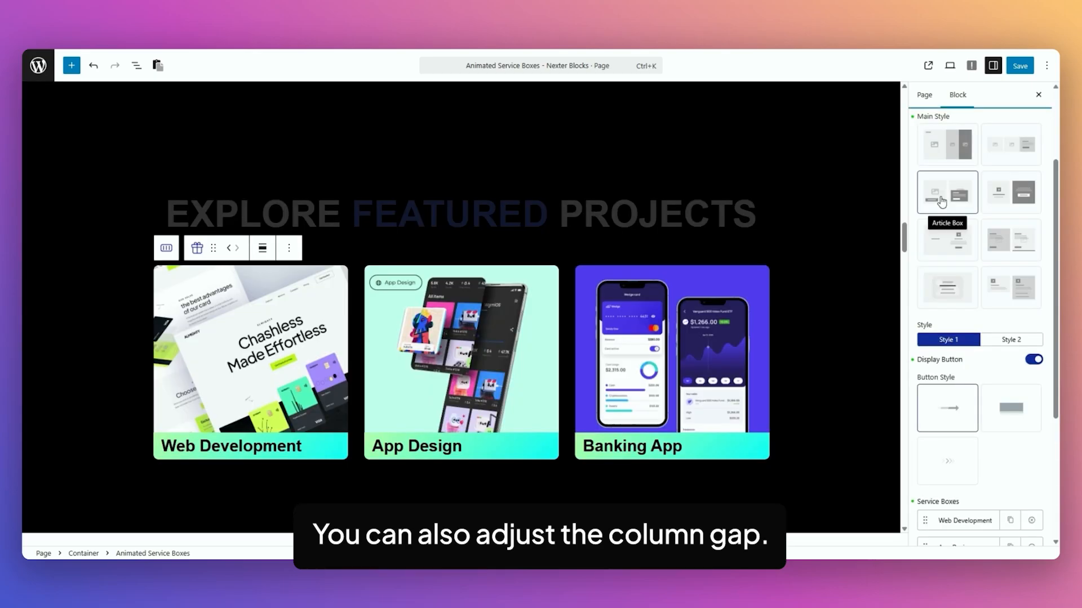
# Try Style 2 on the featured projects' Article Box layout and return it to Style 1
pyautogui.click(941, 201)
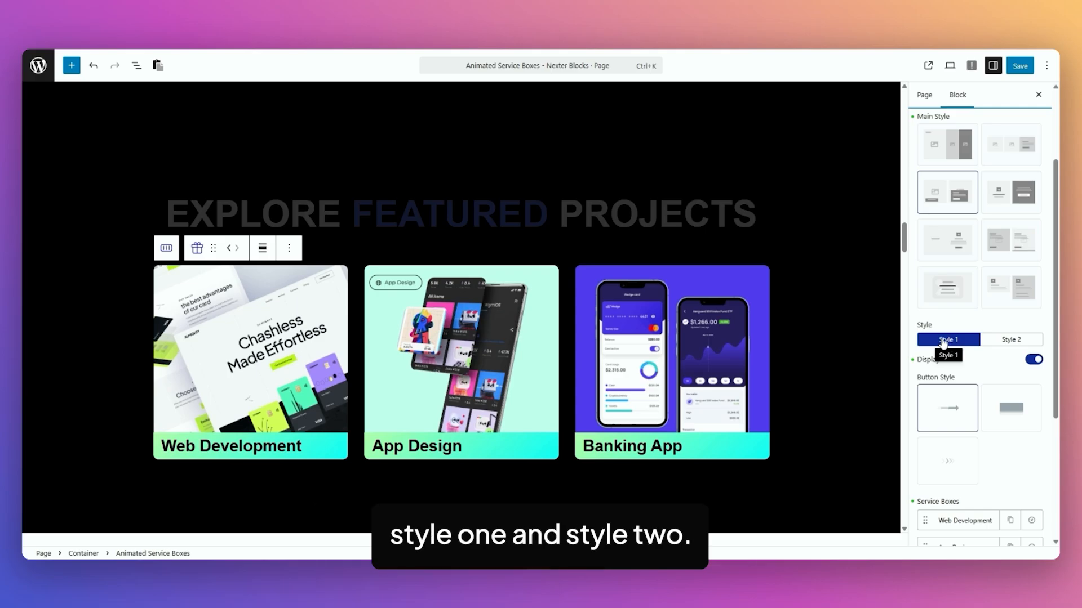
pyautogui.click(1011, 341)
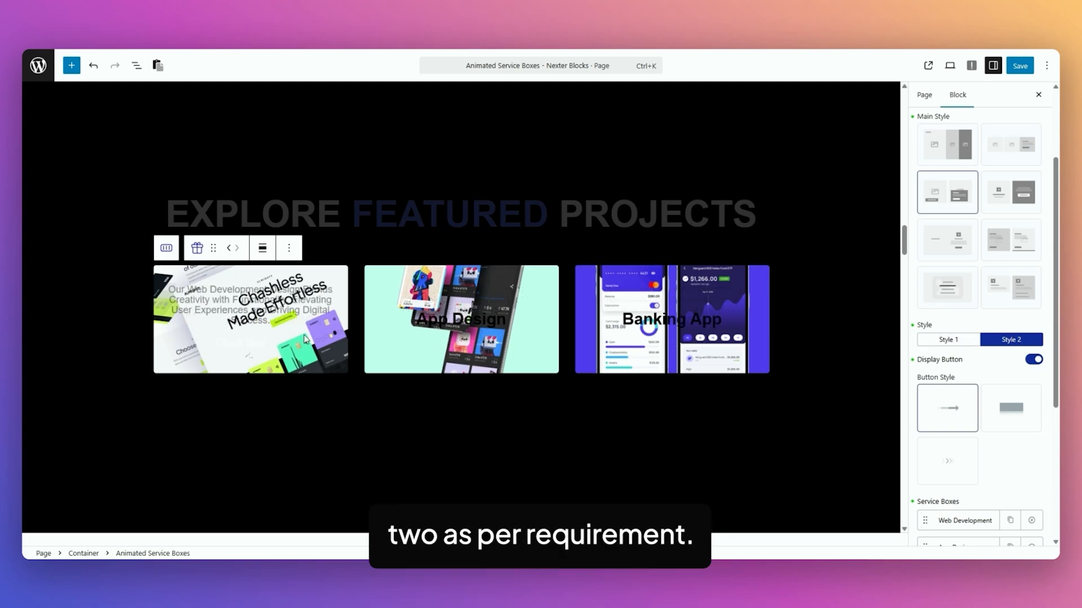
pyautogui.click(951, 341)
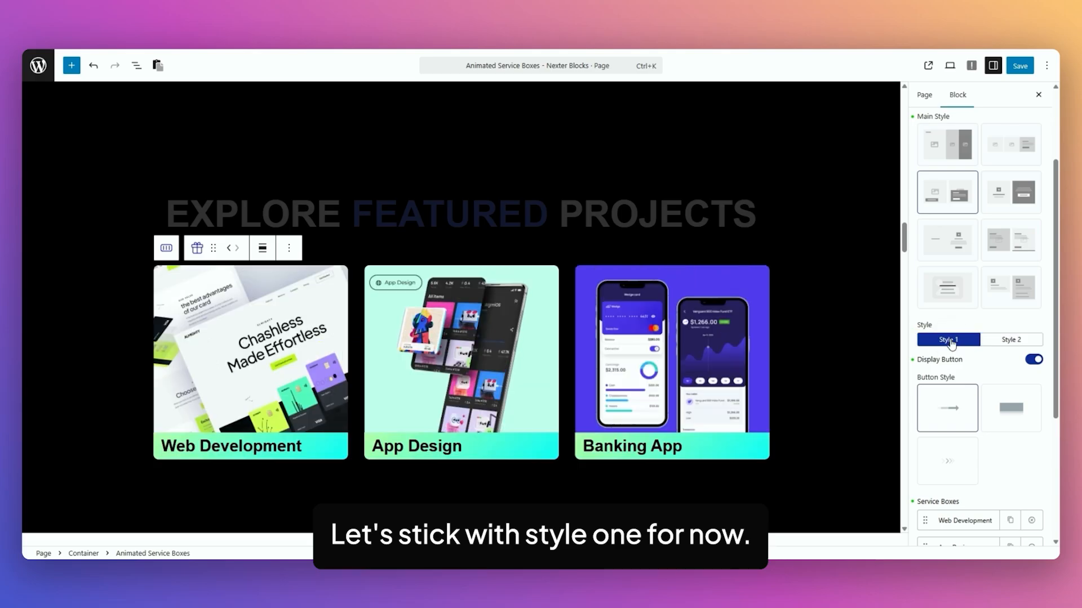
# Expand the Web Development service box item, review its content fields and open the column management settings
pyautogui.scroll(-2, 981, 346)
pyautogui.scroll(-2, 1005, 351)
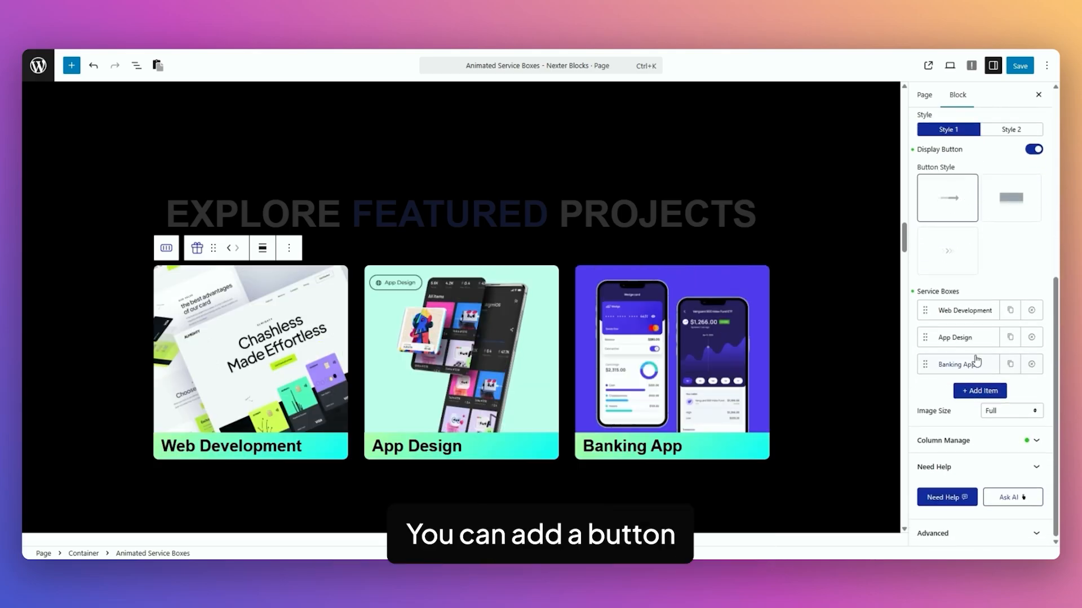
pyautogui.click(974, 313)
pyautogui.scroll(-2, 1003, 293)
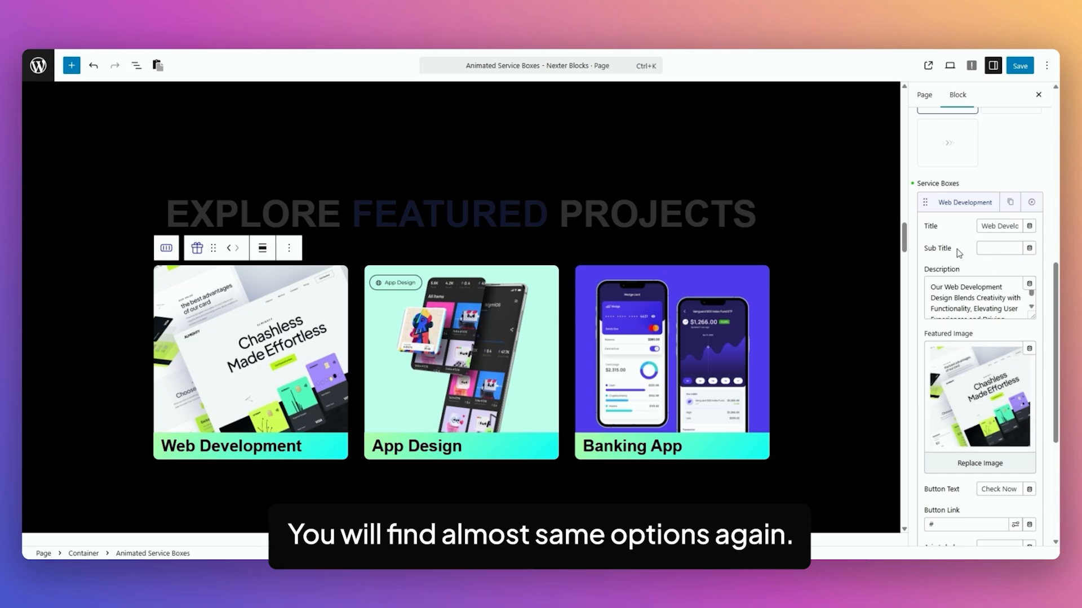
pyautogui.scroll(-3, 960, 253)
pyautogui.scroll(-2, 1018, 386)
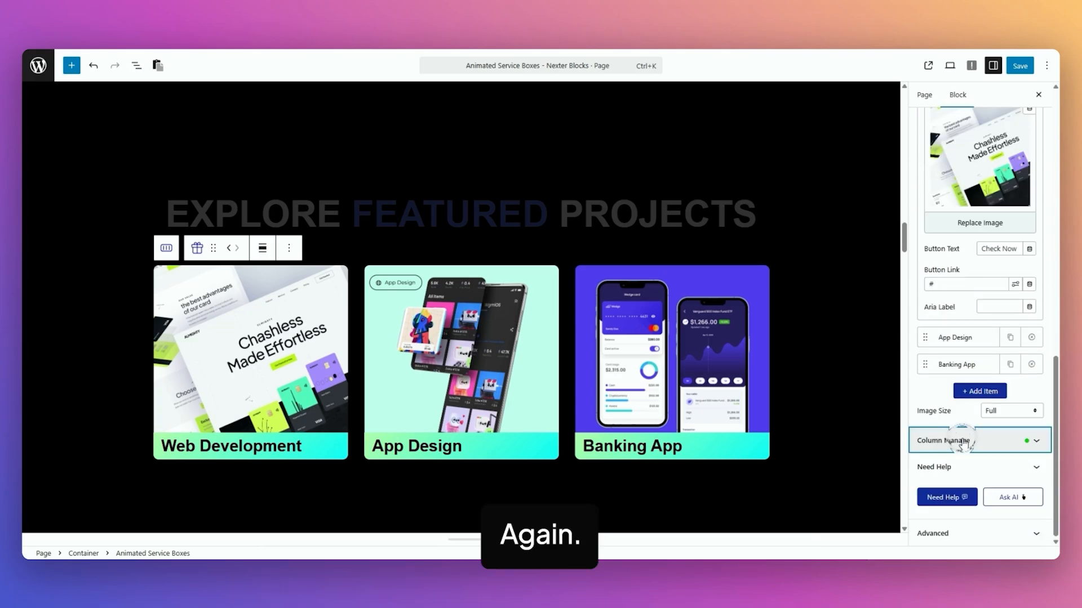
pyautogui.click(947, 441)
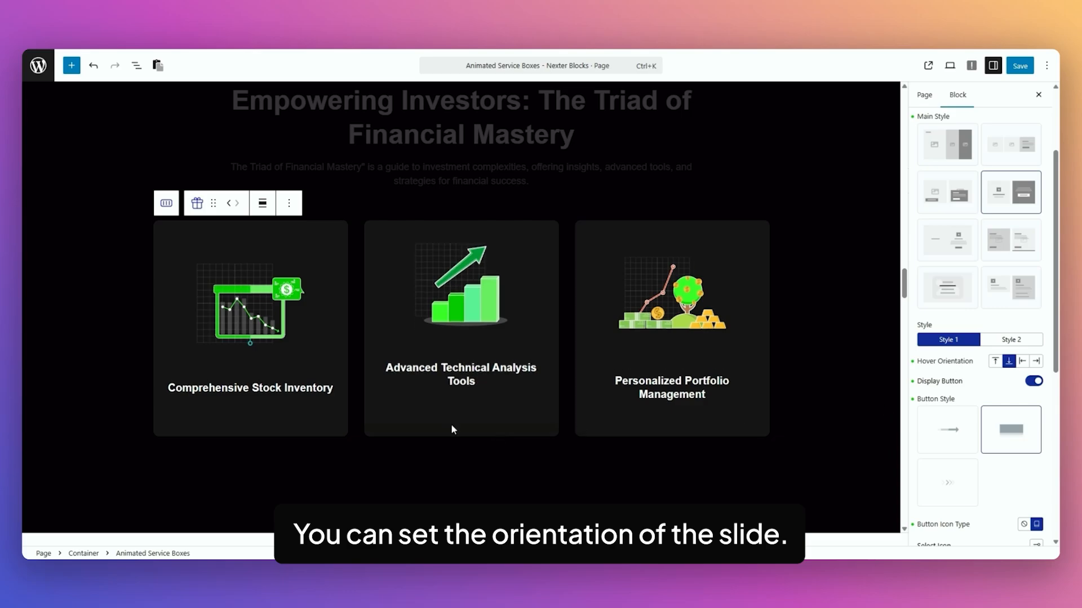
# Try the top, left and right hover orientations on the financial service boxes and restore the bottom orientation
pyautogui.click(996, 361)
pyautogui.moveTo(336, 359)
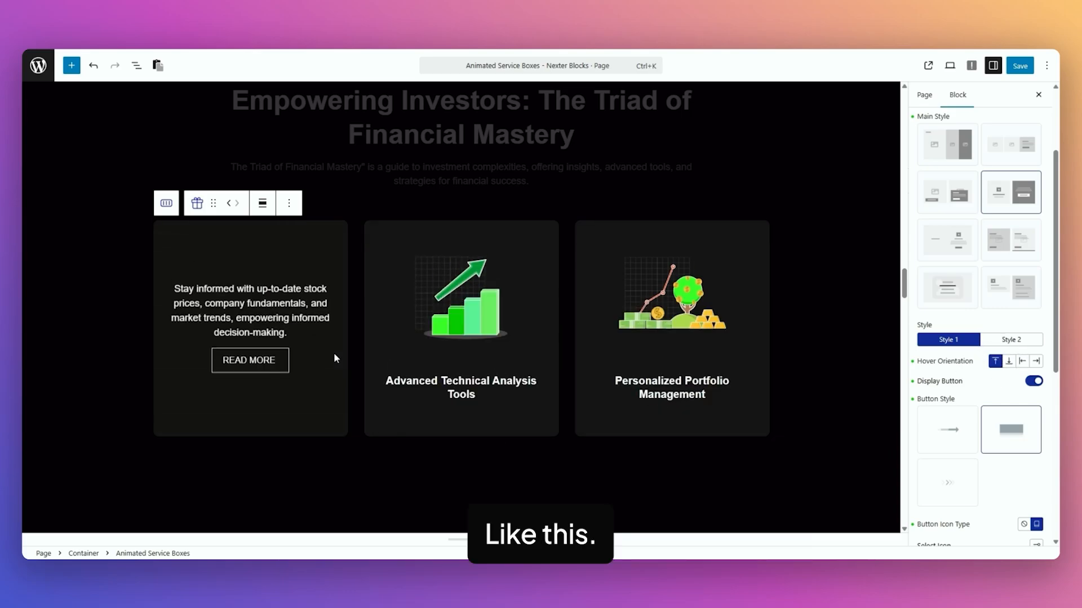
pyautogui.click(1022, 361)
pyautogui.moveTo(672, 356)
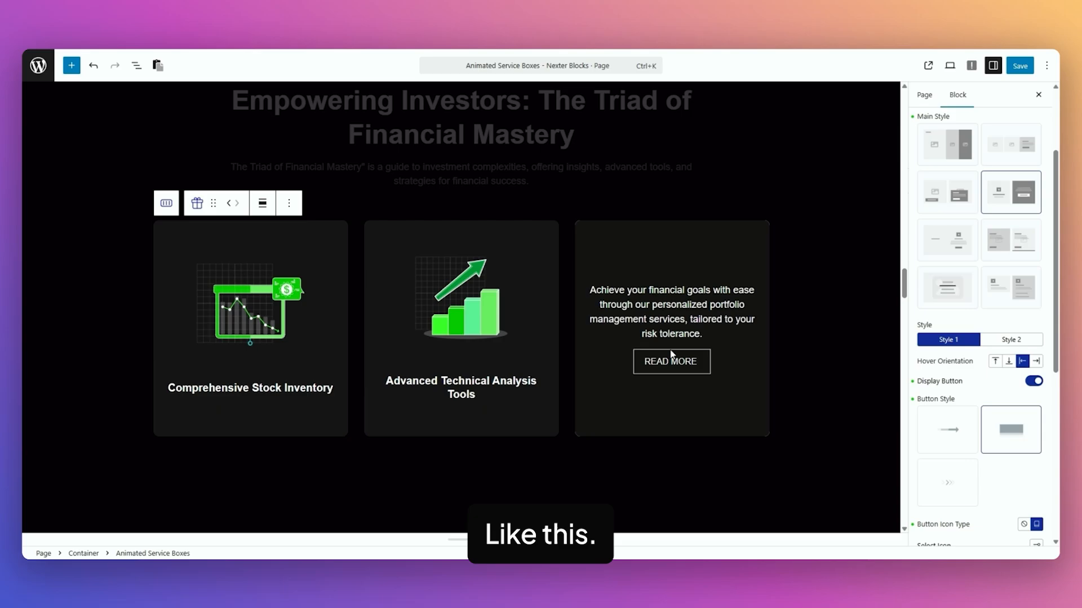
pyautogui.click(1036, 361)
pyautogui.click(1009, 361)
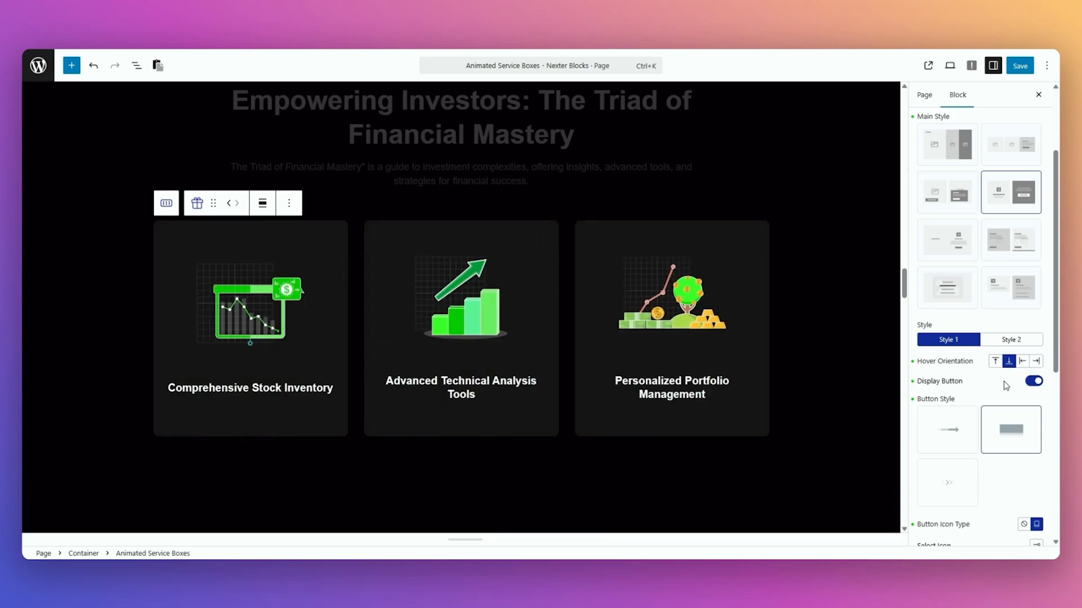
# Review the Comprehensive Stock Inventory item's icon and image options, along with the block's layout and column settings
pyautogui.scroll(-5, 976, 385)
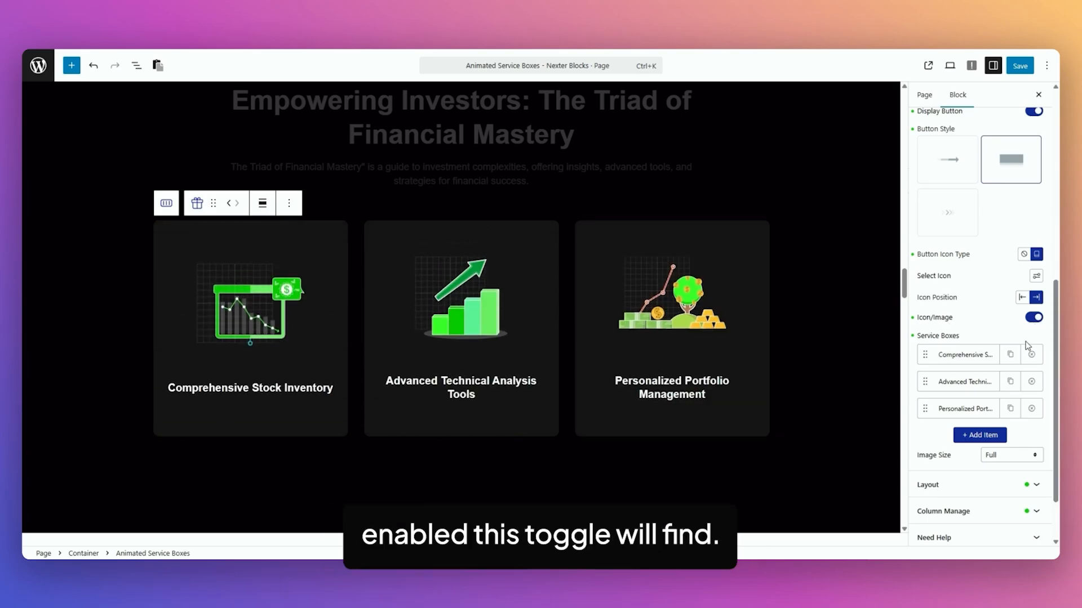
pyautogui.click(969, 355)
pyautogui.scroll(-3, 952, 327)
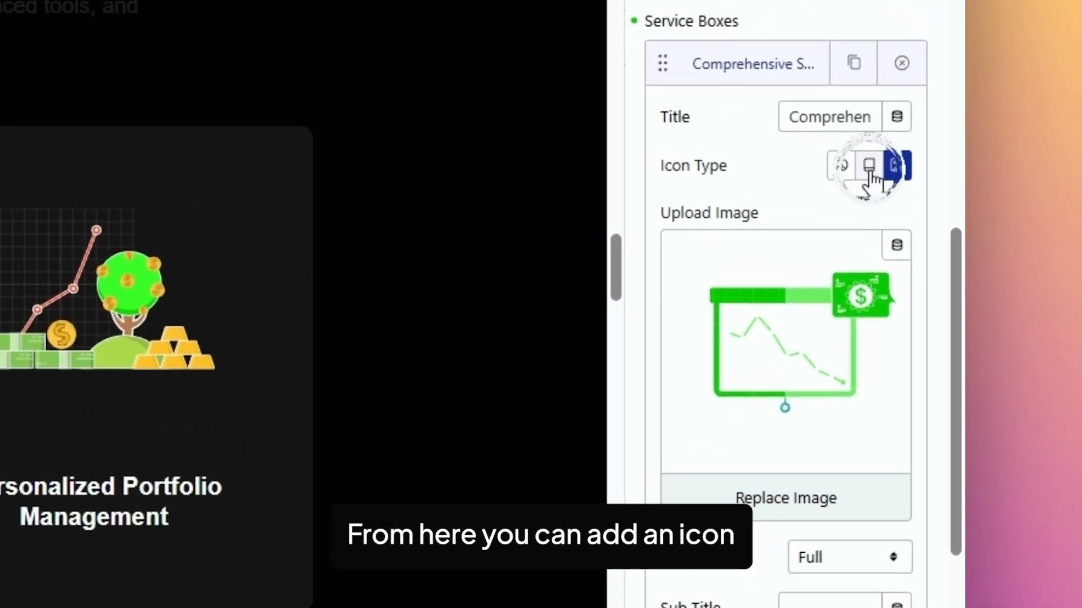
pyautogui.click(1017, 238)
pyautogui.click(1030, 238)
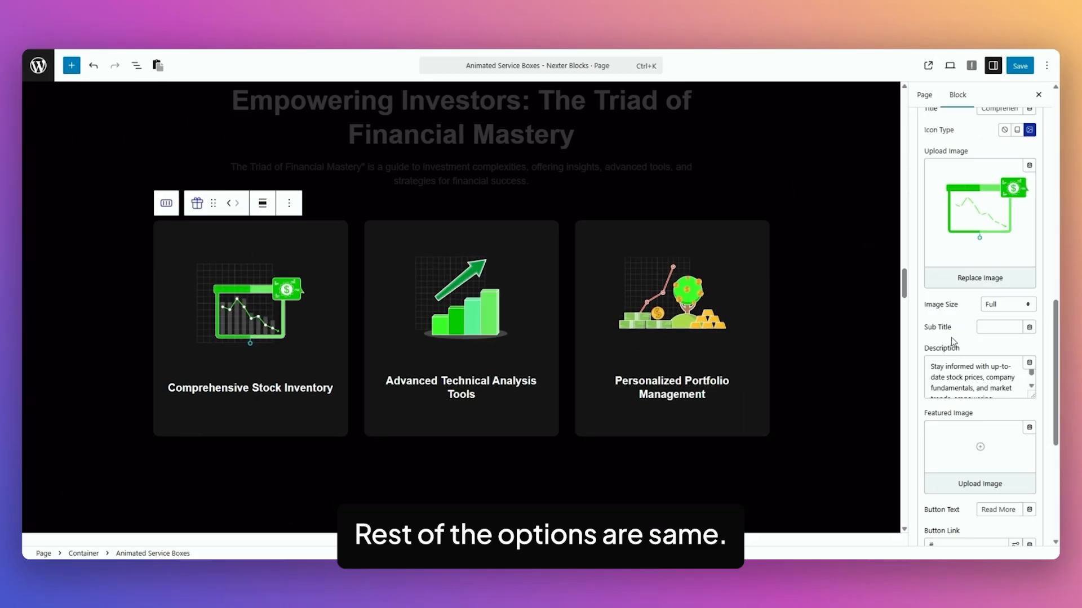
pyautogui.scroll(-2, 968, 515)
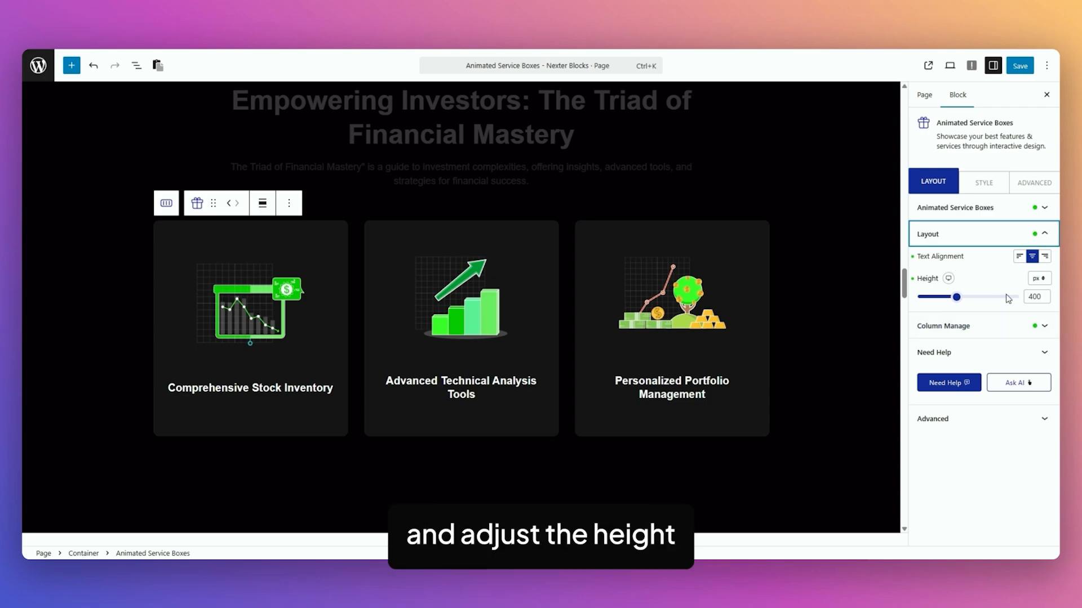
pyautogui.click(970, 331)
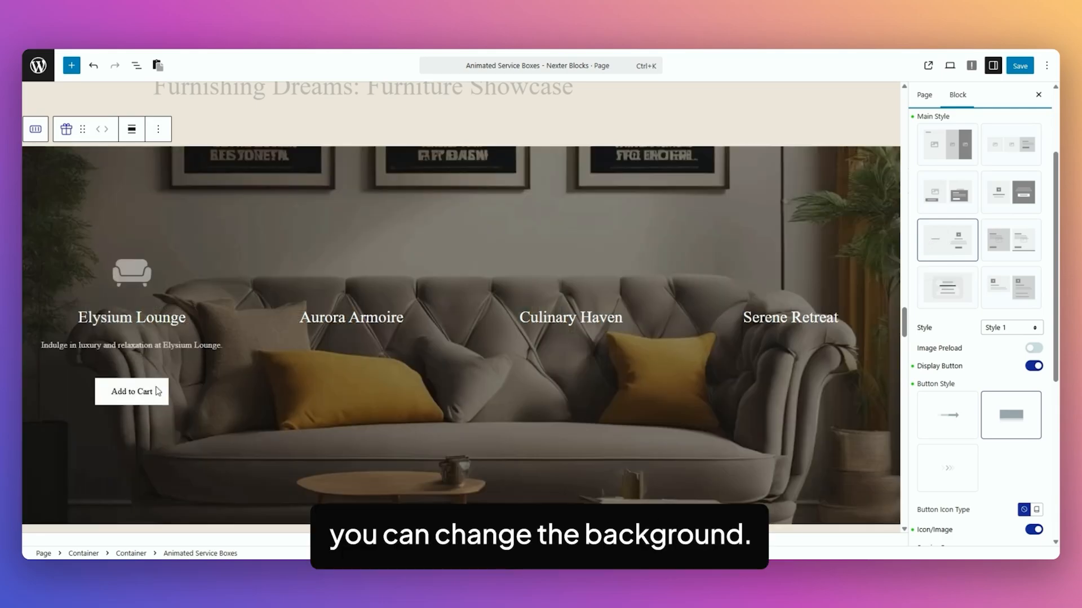
# Preview the furniture showcase's changing backgrounds and enable image preload for its service boxes
pyautogui.moveTo(378, 343)
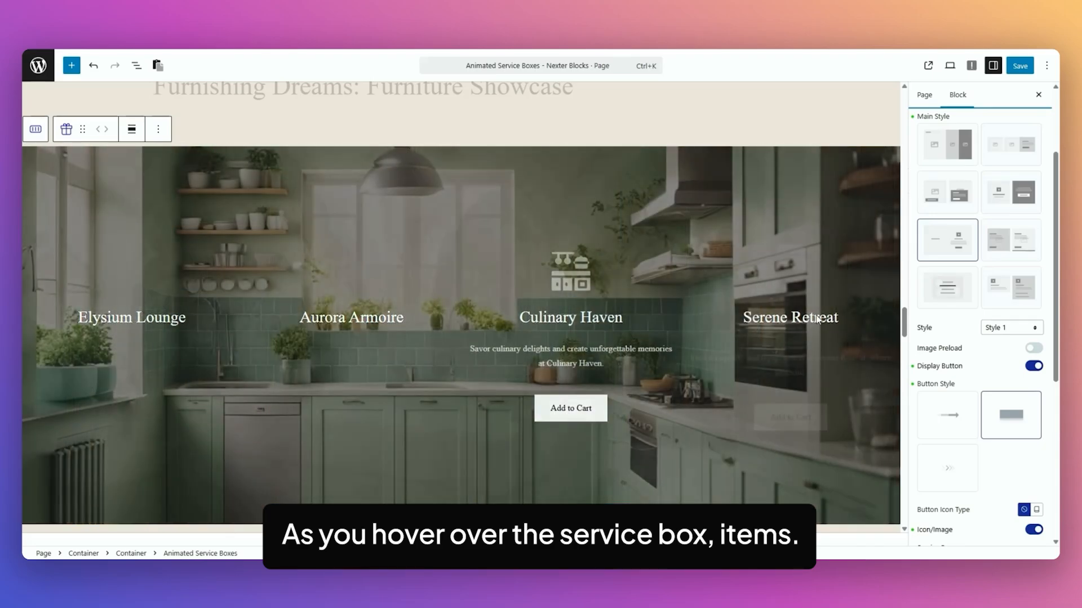
pyautogui.moveTo(821, 320)
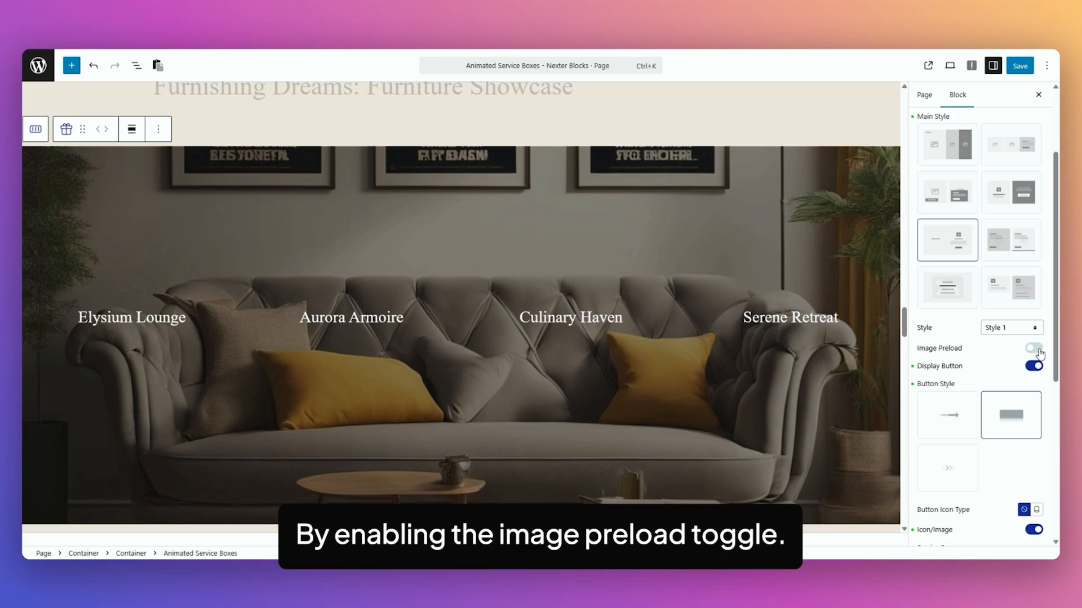
pyautogui.click(1038, 350)
pyautogui.moveTo(273, 400)
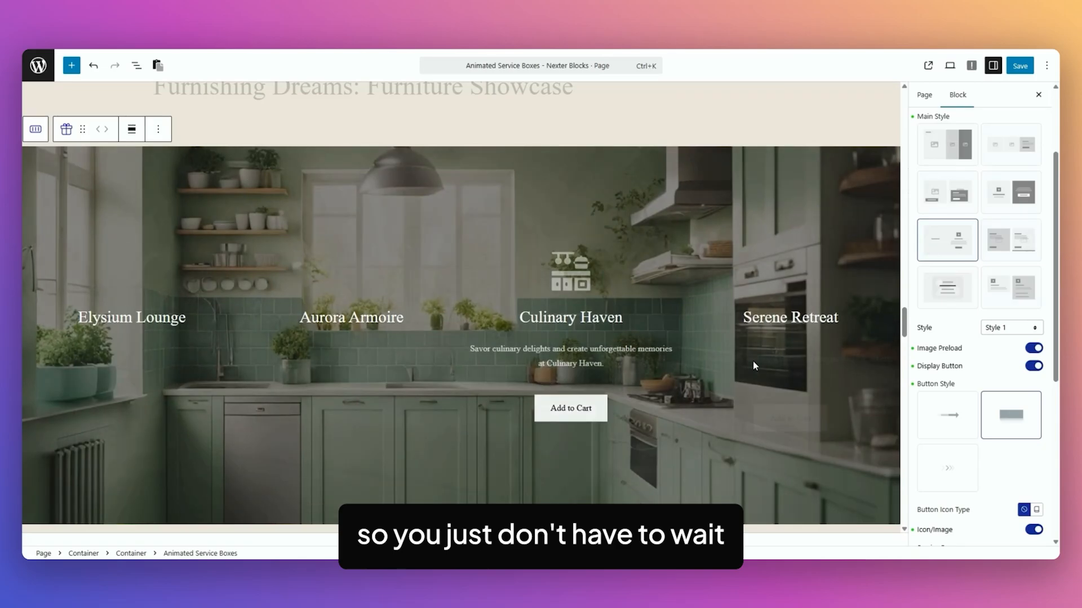
pyautogui.moveTo(755, 363)
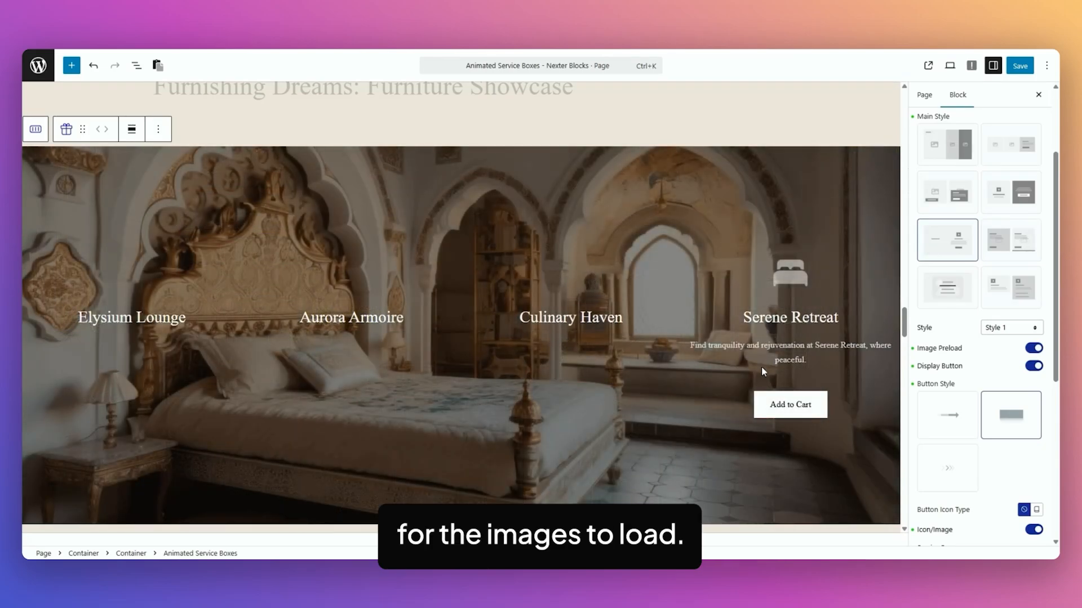
# Expand the Elysium Lounge service box item, review its fields and examine the furniture block's layout and column settings
pyautogui.scroll(-5, 963, 395)
pyautogui.click(958, 295)
pyautogui.scroll(-5, 965, 346)
pyautogui.scroll(-3, 963, 336)
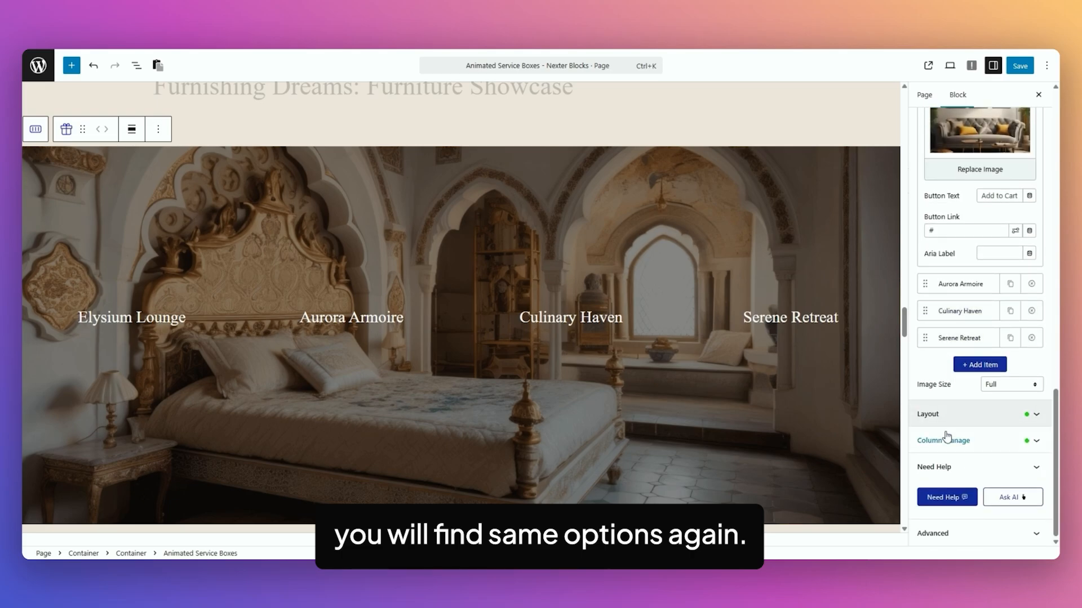
pyautogui.click(947, 411)
pyautogui.click(966, 317)
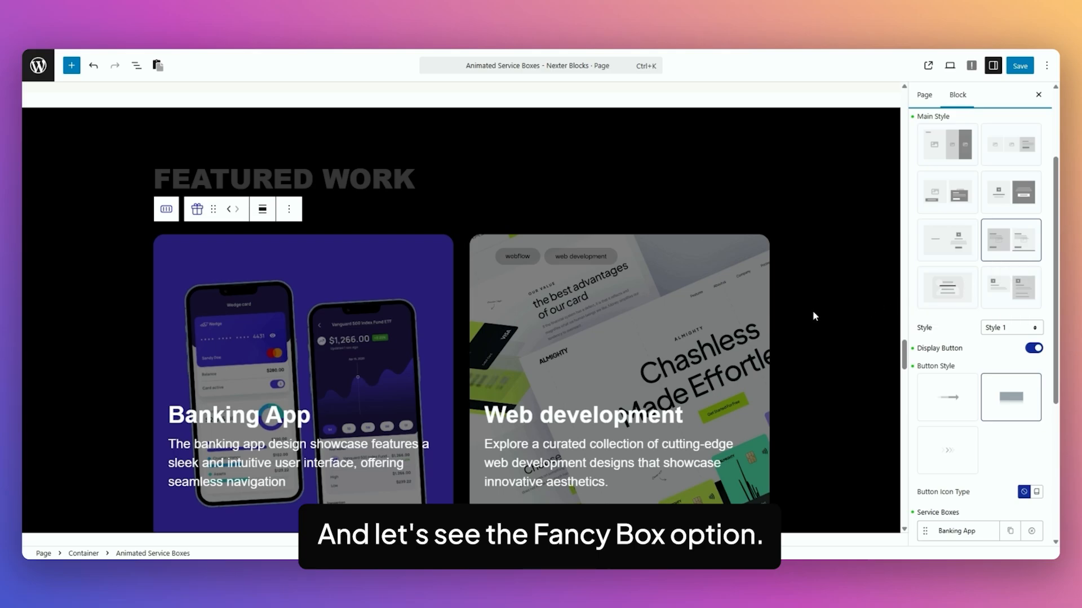
# Examine the Featured Work fancy boxes and review the content fields of the Banking App service box item
pyautogui.scroll(-2, 813, 310)
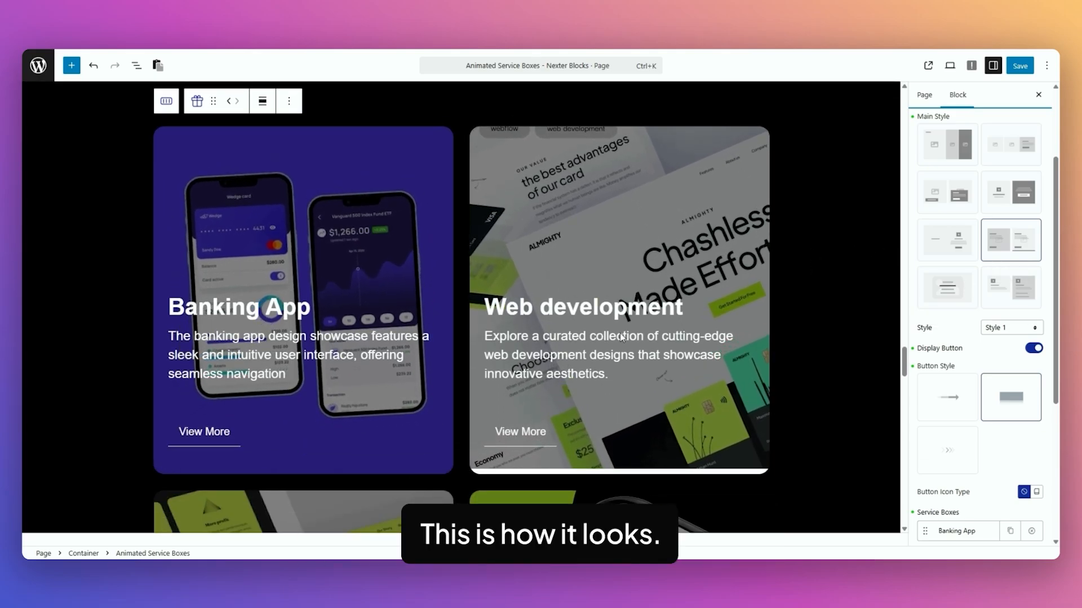
pyautogui.scroll(-4, 932, 394)
pyautogui.click(958, 316)
pyautogui.scroll(-8, 975, 396)
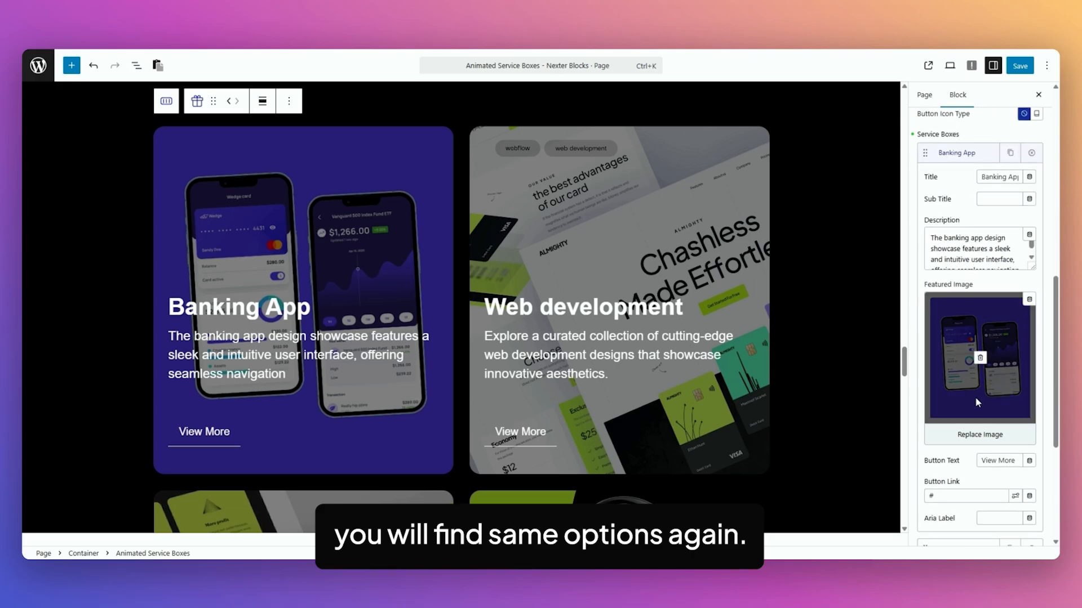
# Compare Style 1 of the AI-Powered Website Enhancement boxes with the Style 2 layout of the Strategy Consulting service boxes
pyautogui.click(958, 448)
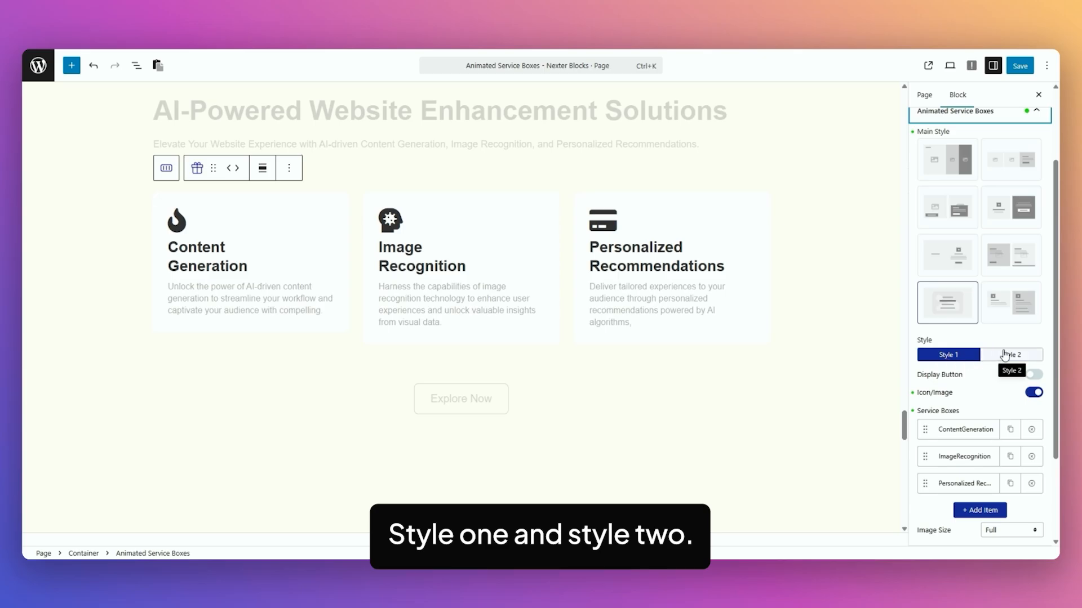
pyautogui.scroll(-2, 847, 299)
pyautogui.scroll(-8, 846, 298)
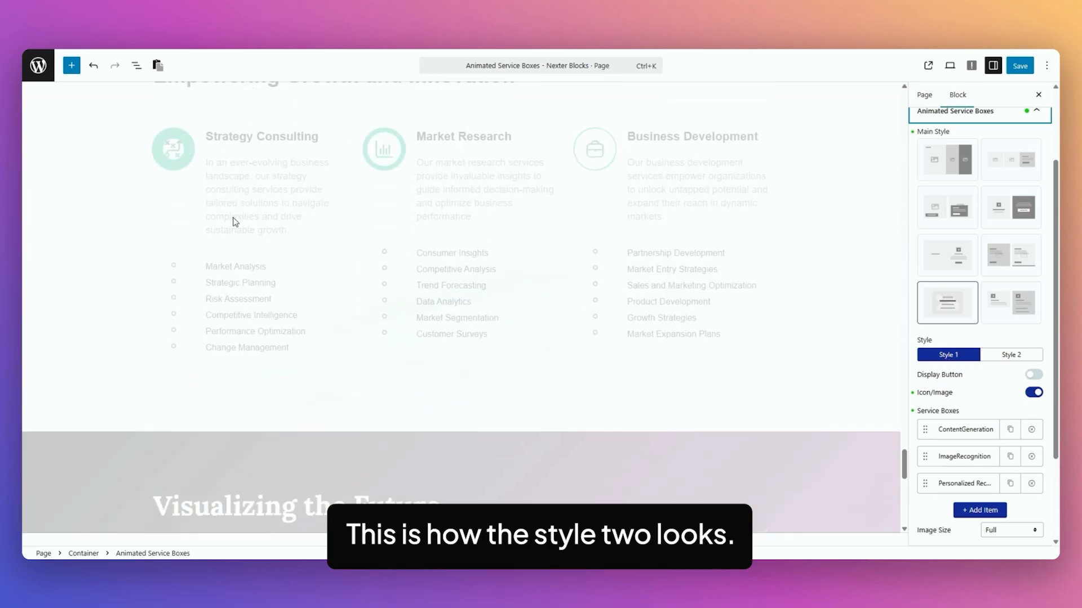
pyautogui.click(242, 183)
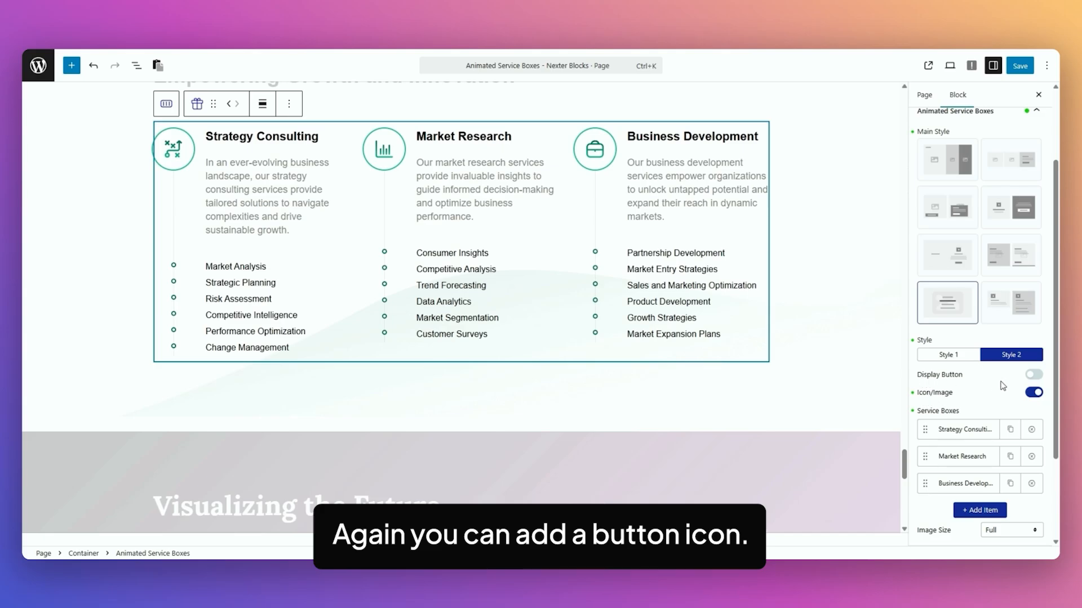
# Review the Strategy Consulting item's image, description and content list fields, and open the block's column settings
pyautogui.click(965, 429)
pyautogui.scroll(-5, 969, 366)
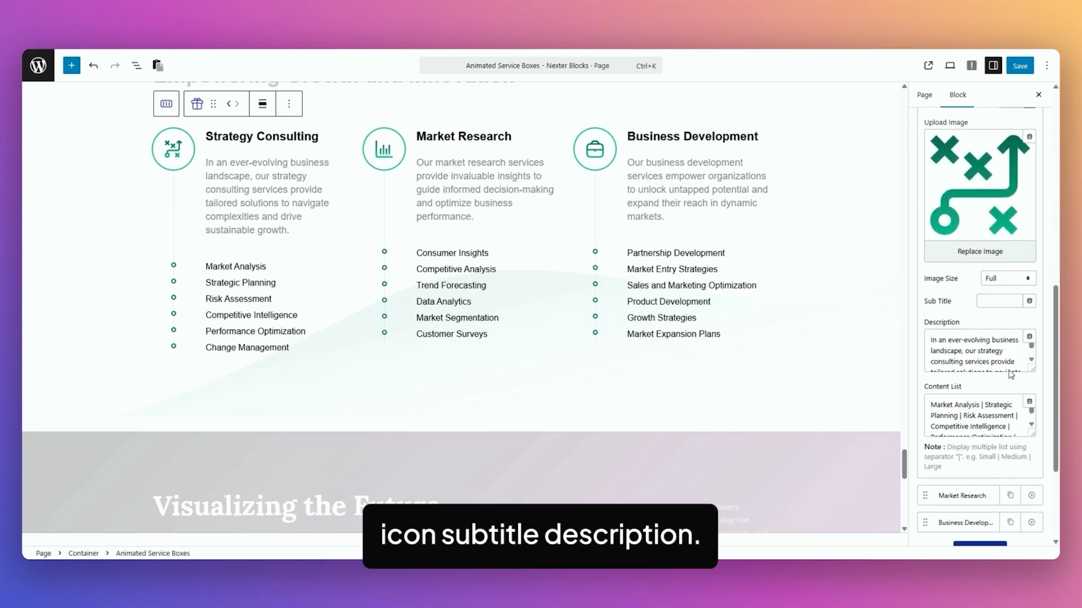
pyautogui.scroll(-2, 1057, 355)
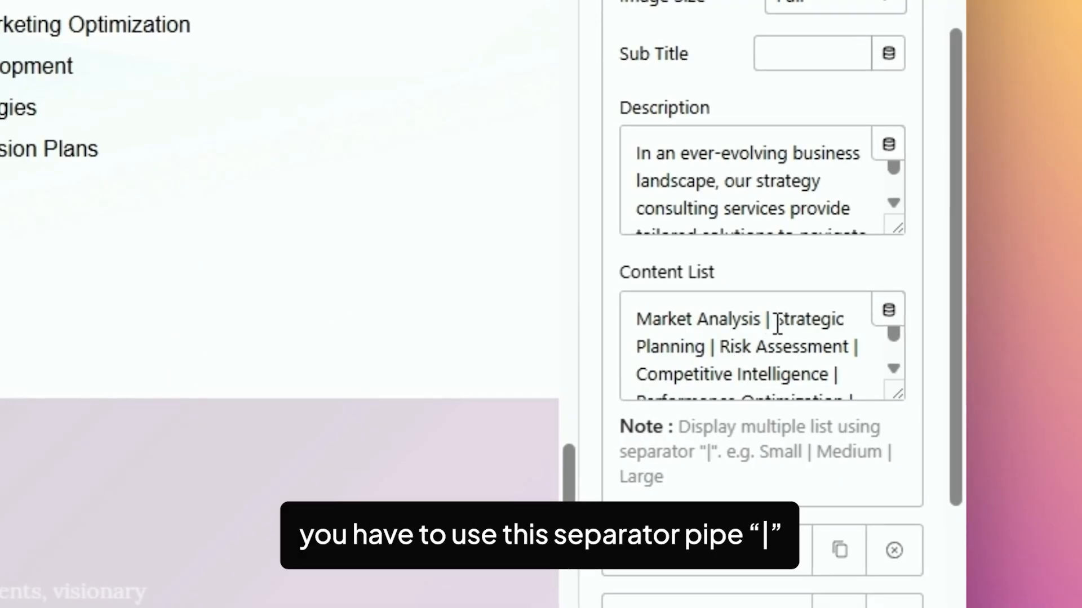
pyautogui.click(985, 400)
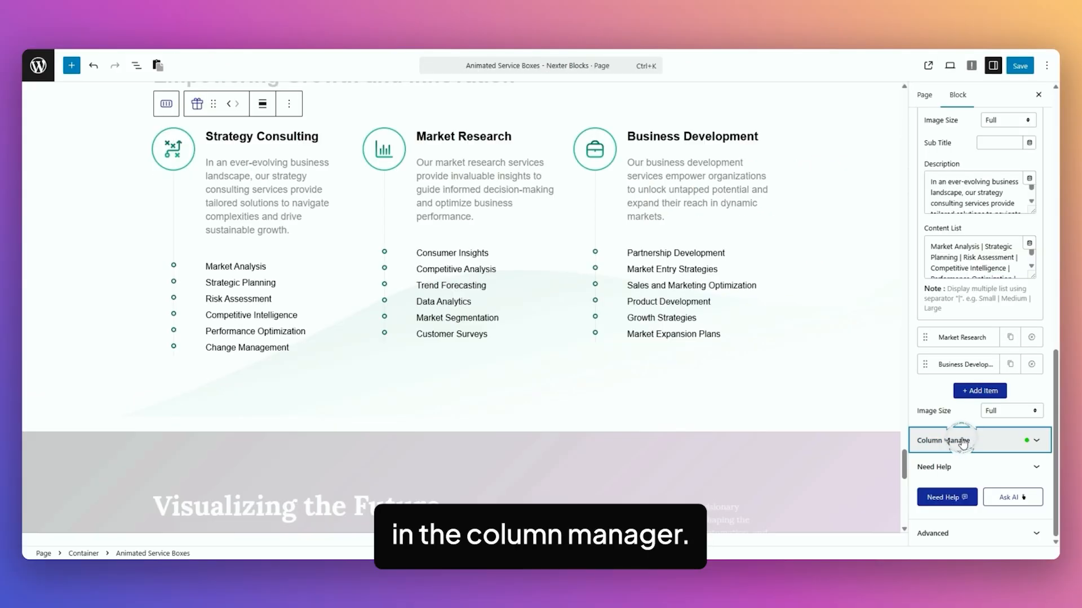
pyautogui.click(960, 442)
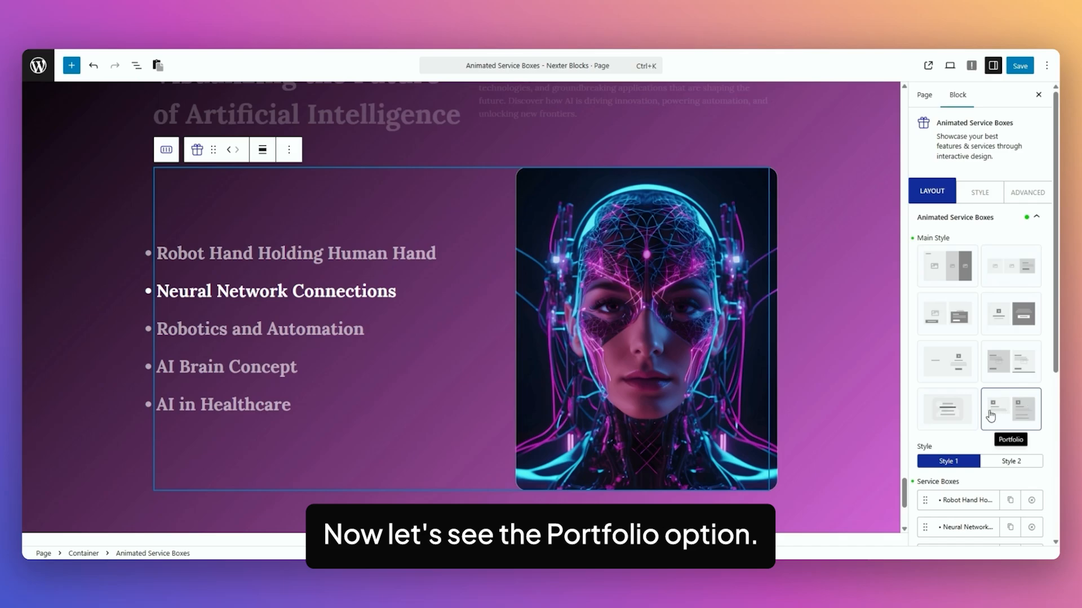
# Preview the Portfolio block in Style 2 and review the Robot Hand Holding Human Hand item's title, image and link fields
pyautogui.scroll(-2, 991, 406)
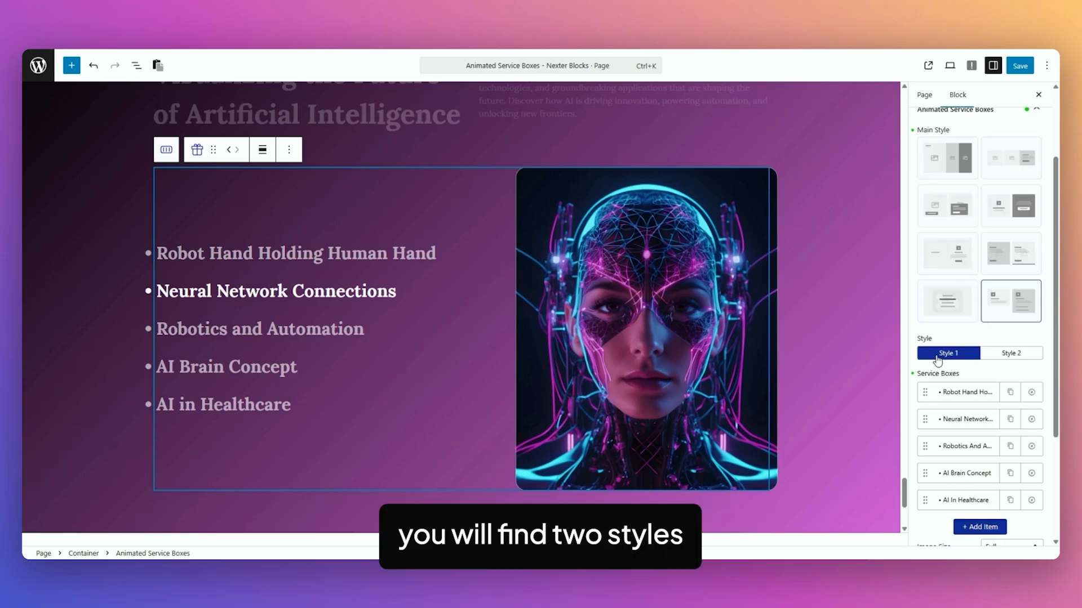
pyautogui.click(1022, 354)
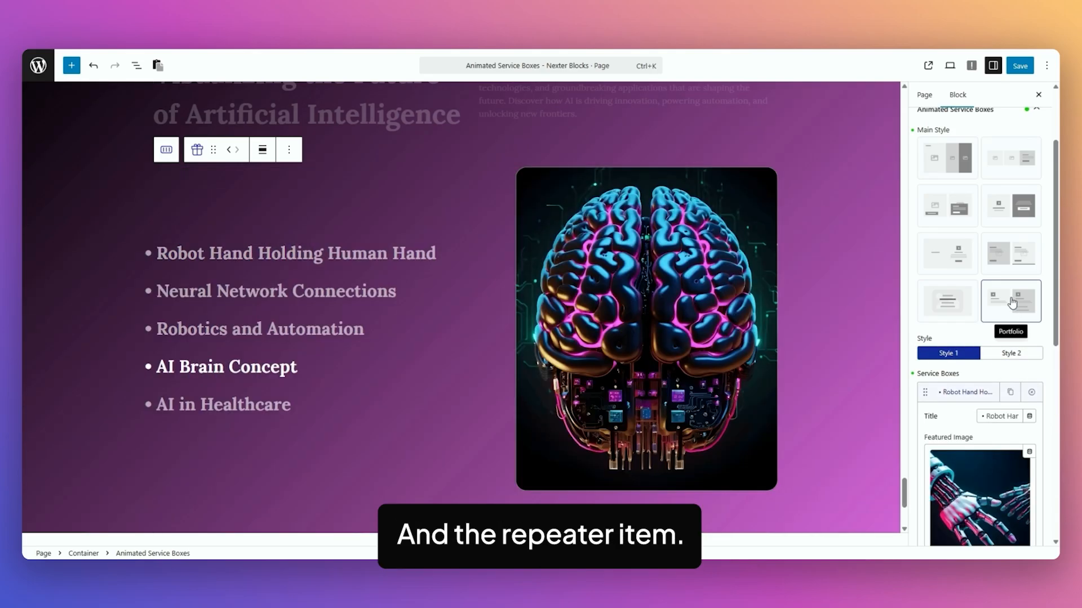
pyautogui.scroll(-4, 1011, 310)
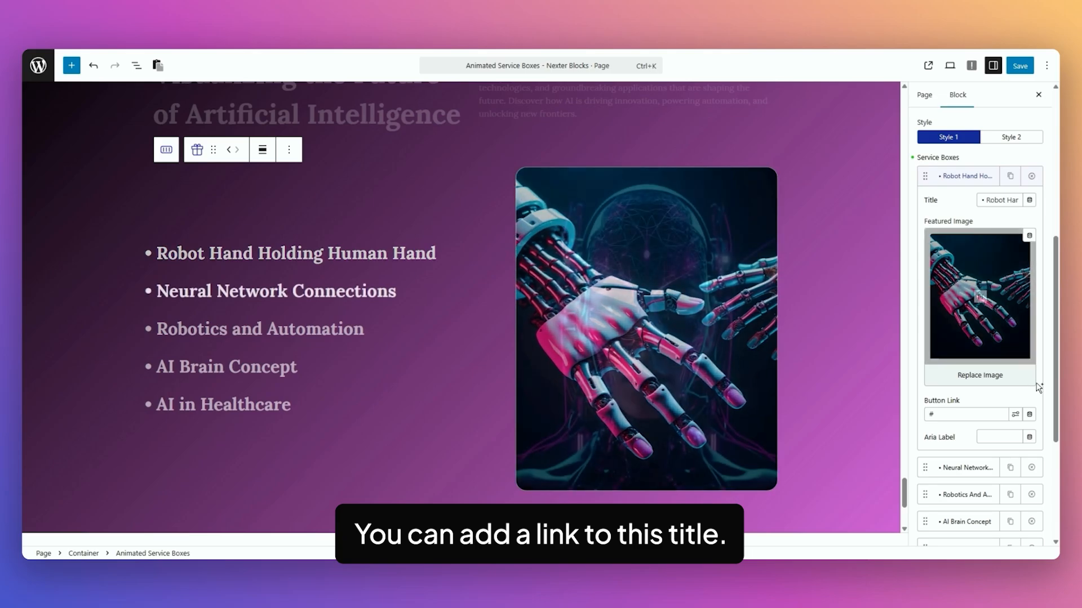
pyautogui.scroll(-2, 1046, 354)
# Try centre text alignment and a different offset in the Portfolio block's layout settings
pyautogui.click(928, 517)
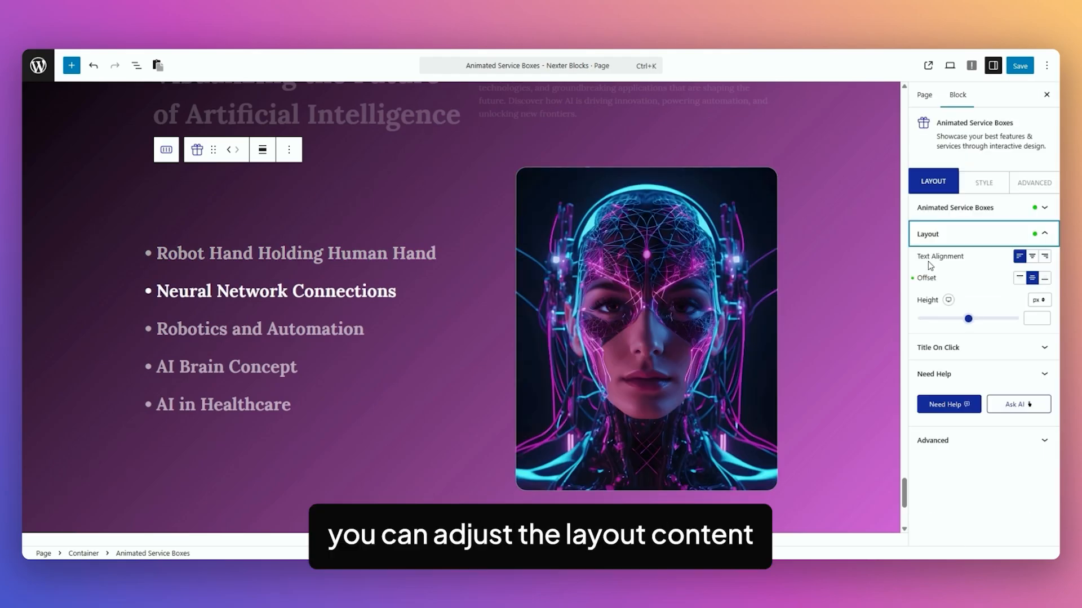
pyautogui.click(1033, 257)
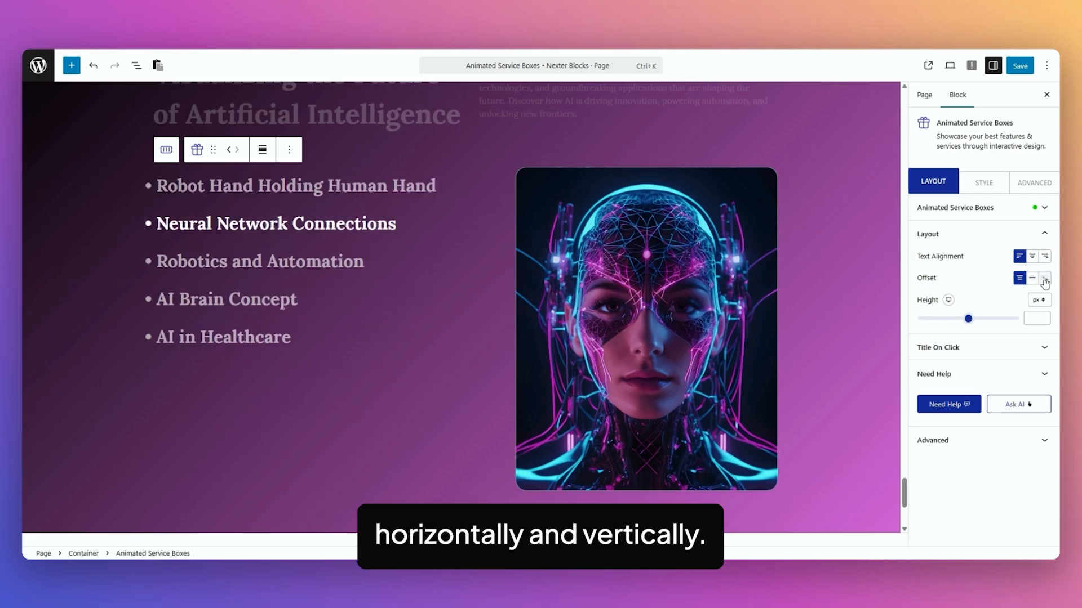
pyautogui.click(1045, 280)
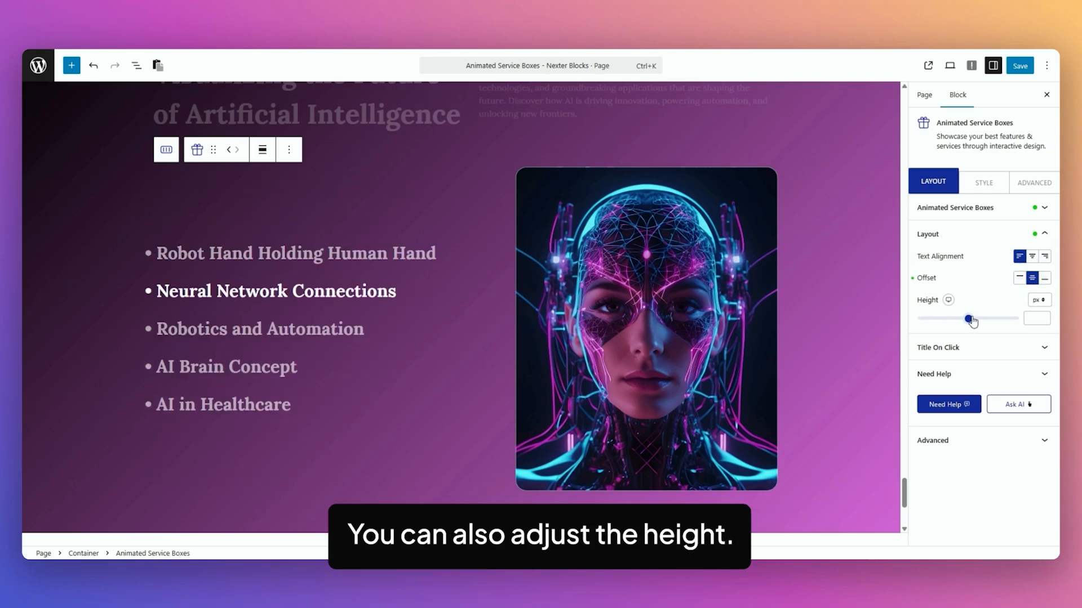
# Examine the Portfolio block's Title On Click text setting and preview the images linked to its titles
pyautogui.click(960, 348)
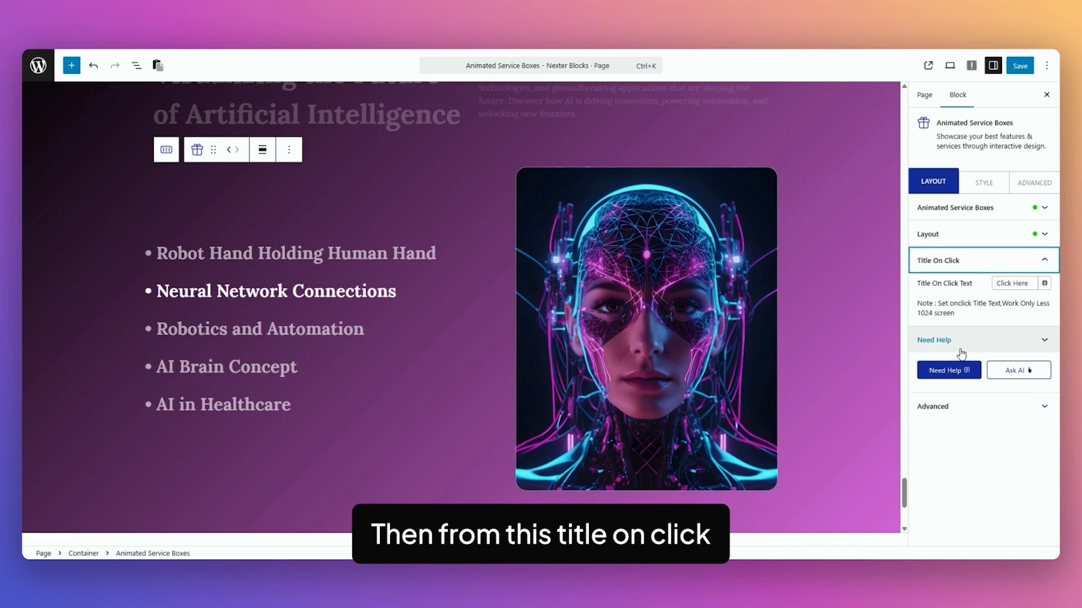
pyautogui.tripleClick(1031, 280)
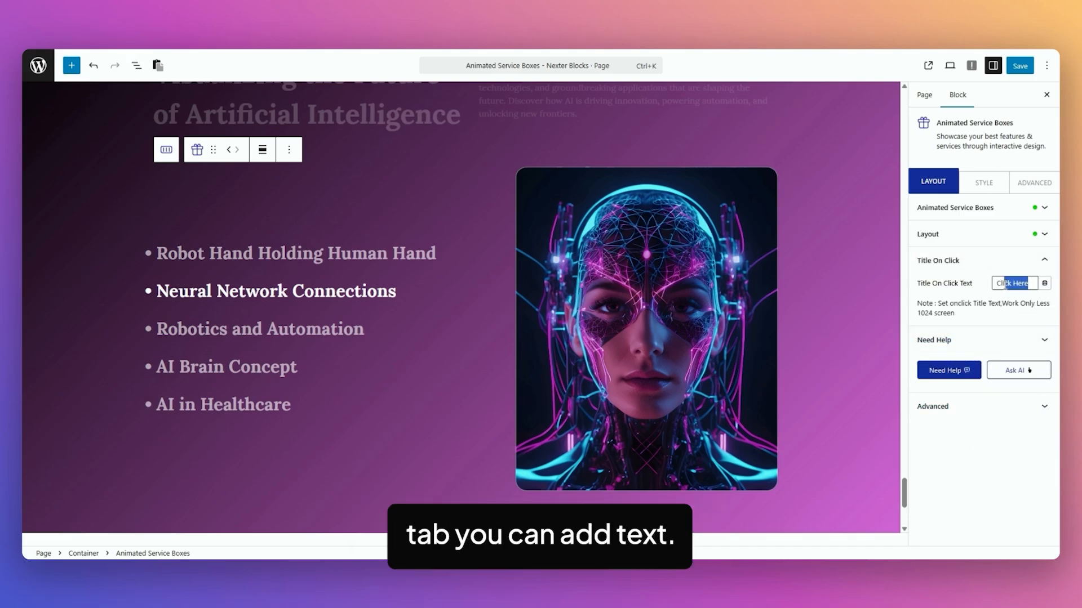
pyautogui.moveTo(273, 281)
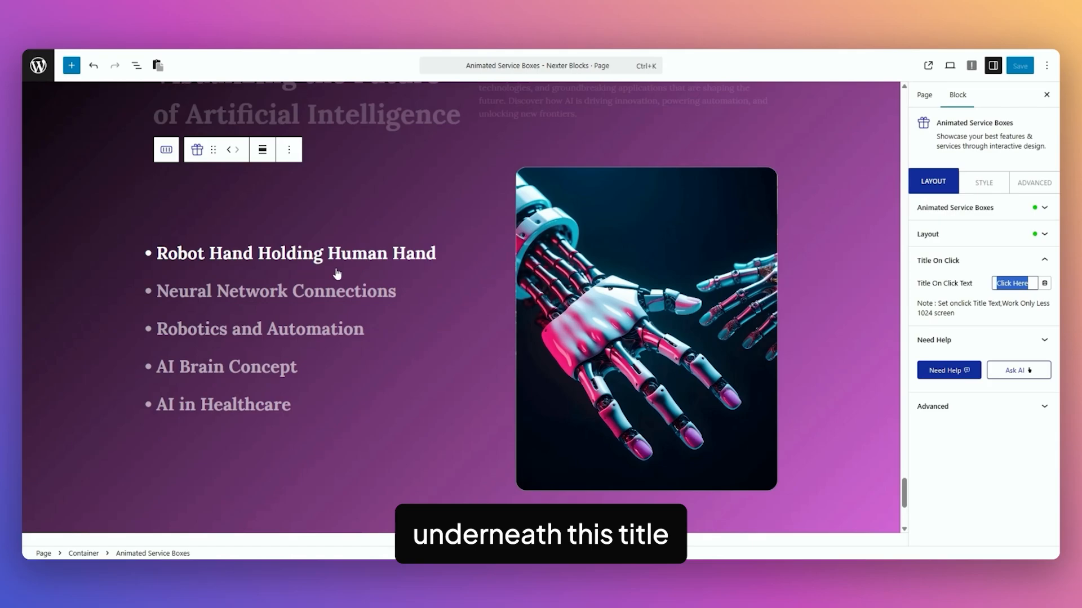
pyautogui.moveTo(343, 278)
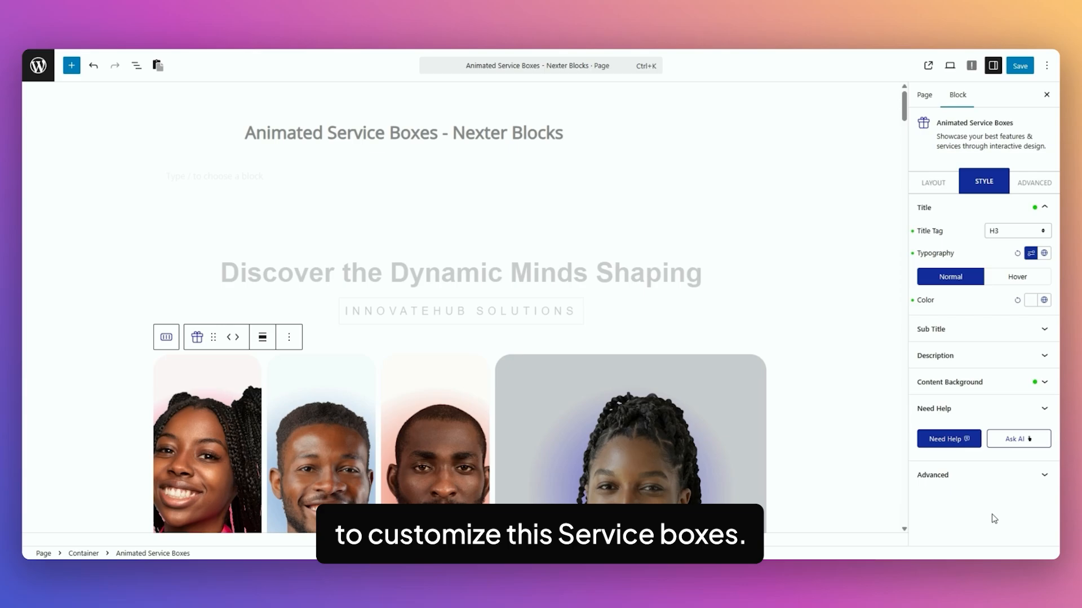
# Review the image accordion block's title tag choices, typography options and global typography setting
pyautogui.scroll(-3, 853, 476)
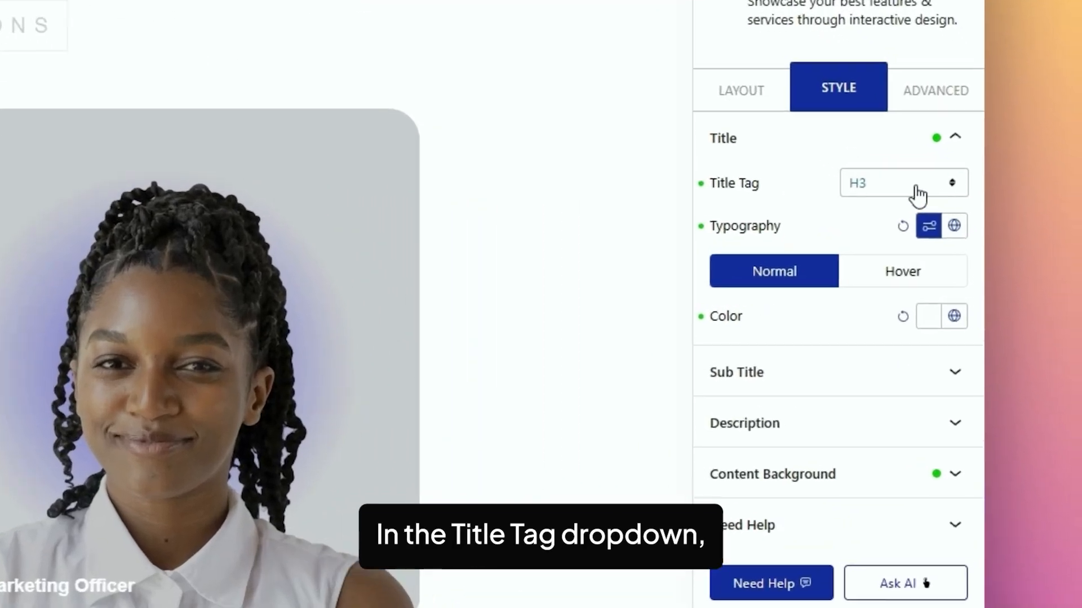
pyautogui.click(1025, 232)
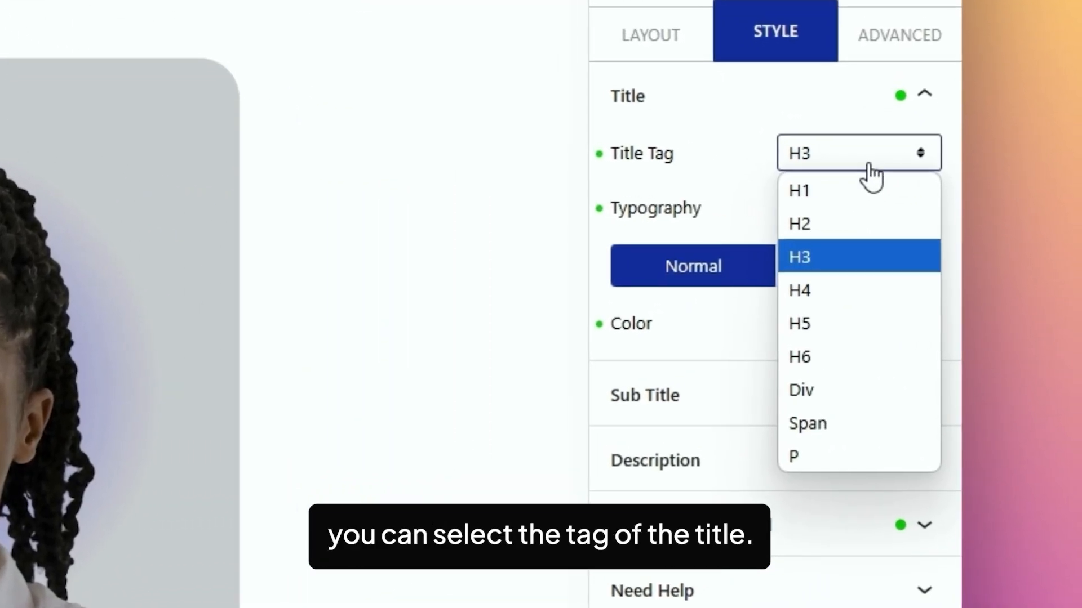
pyautogui.click(966, 226)
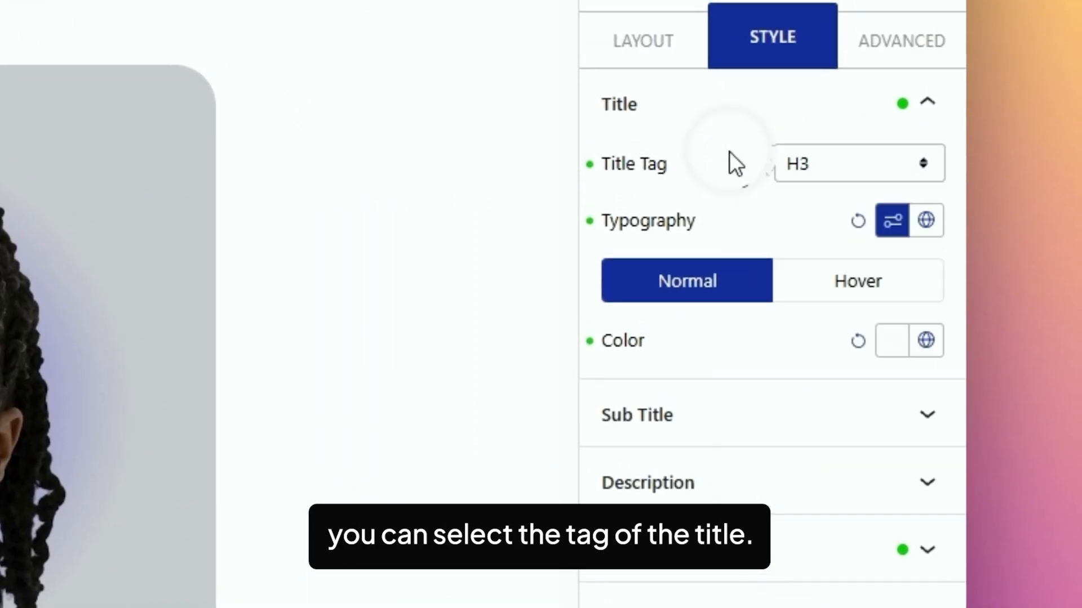
pyautogui.click(892, 221)
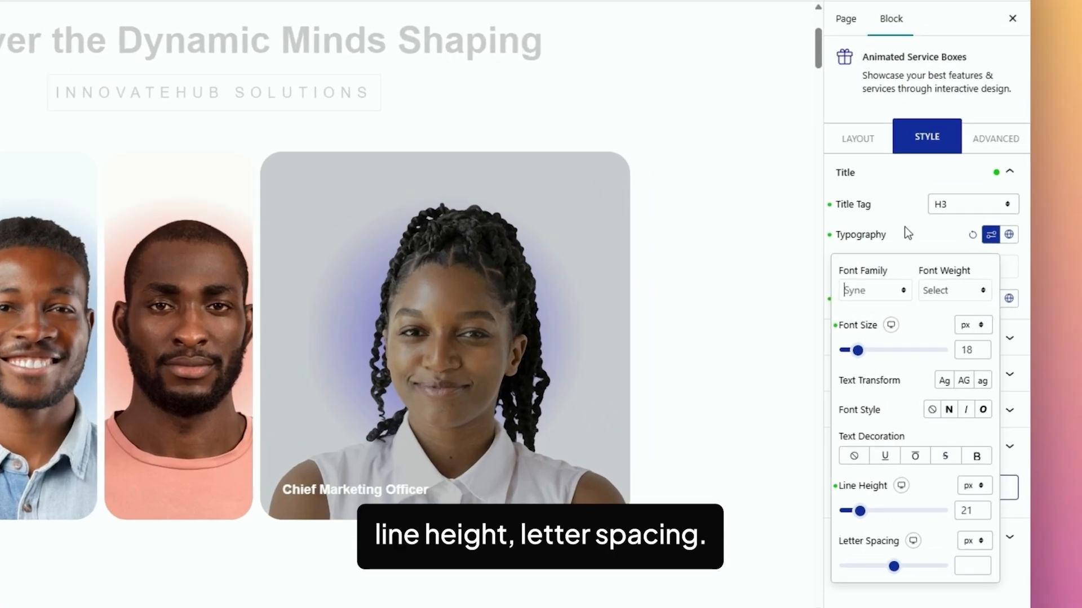
pyautogui.click(968, 253)
pyautogui.click(1044, 254)
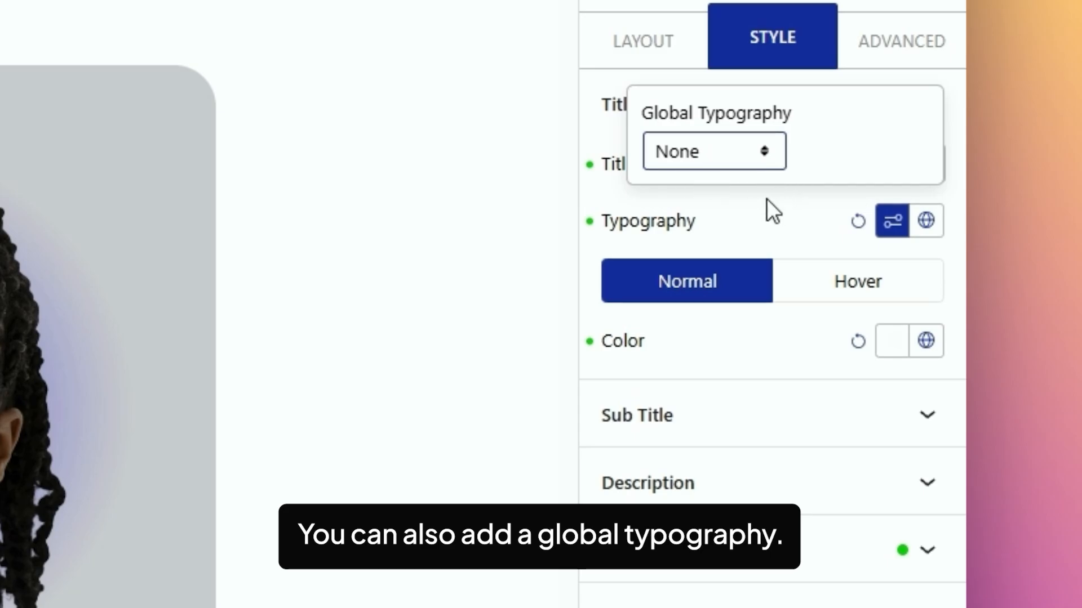
pyautogui.click(753, 208)
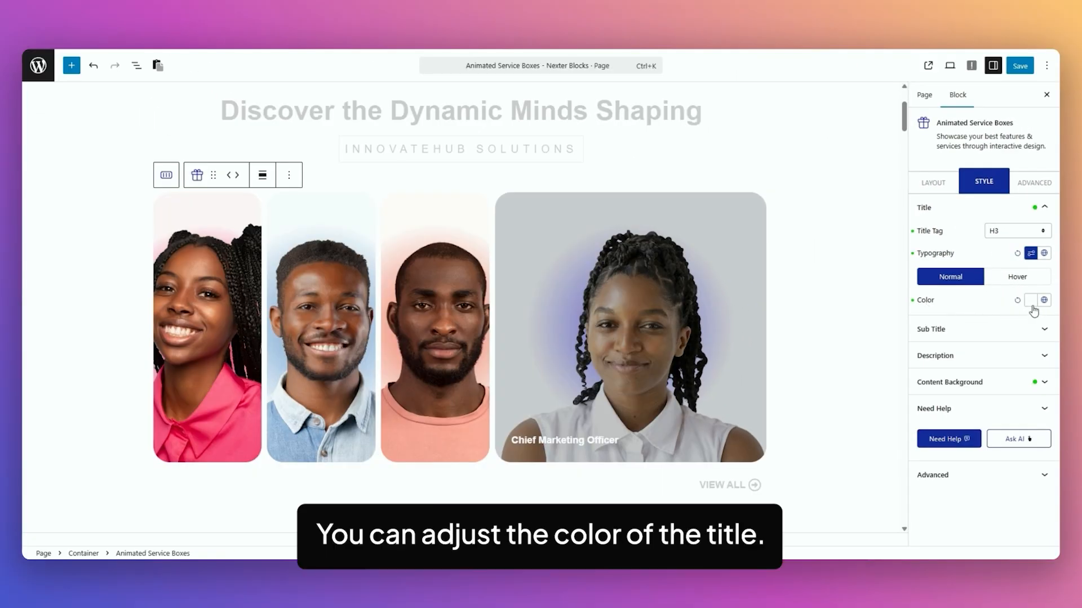
# Set the image accordion title's normal colour to red and look over the global colour palettes
pyautogui.click(1029, 303)
pyautogui.click(1017, 92)
pyautogui.click(1041, 303)
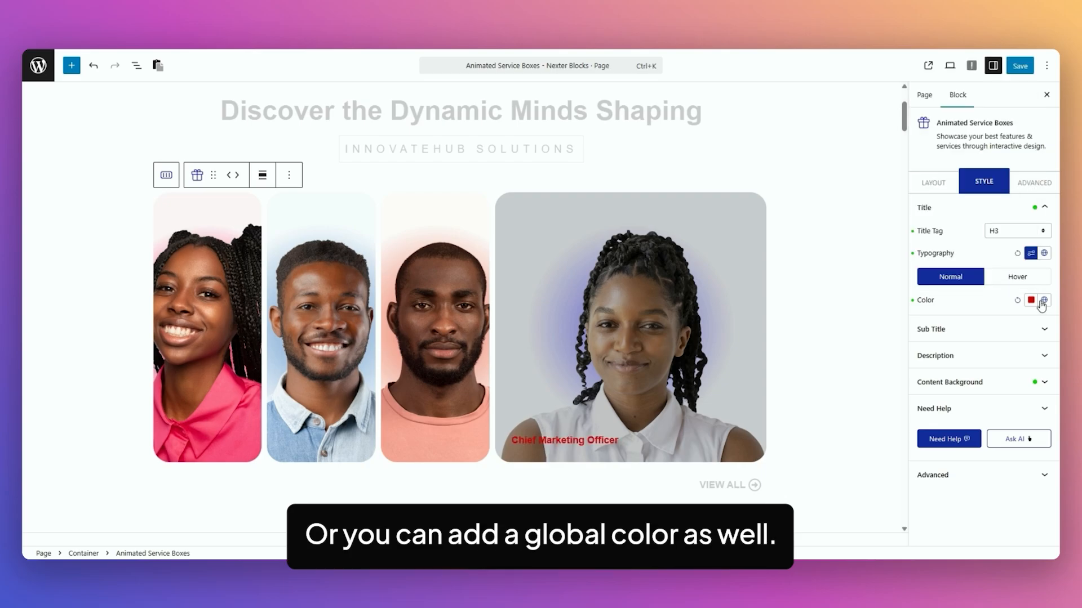
pyautogui.click(1044, 302)
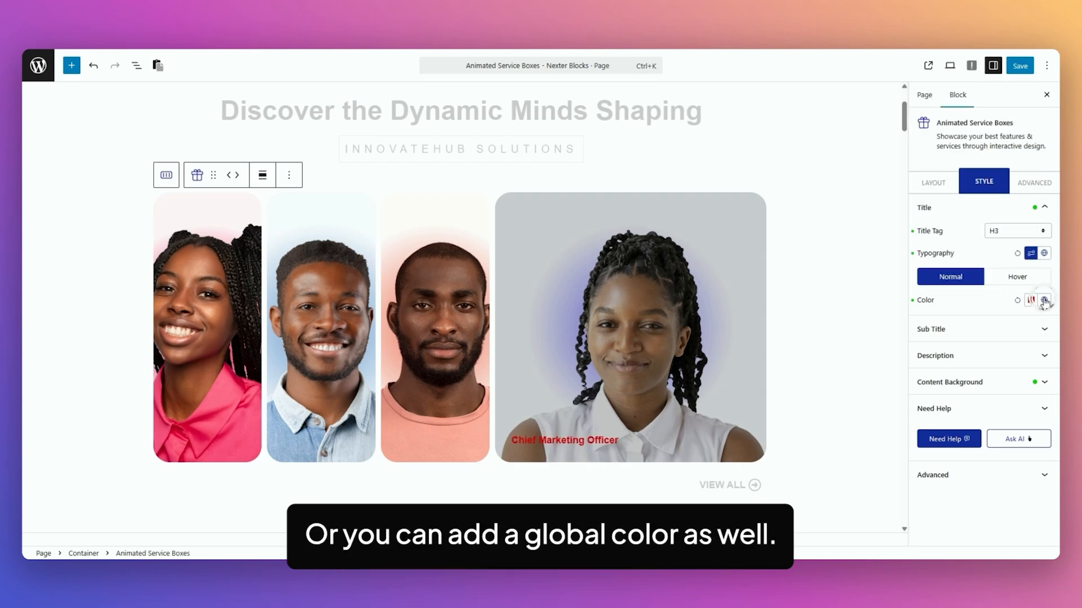
pyautogui.click(969, 304)
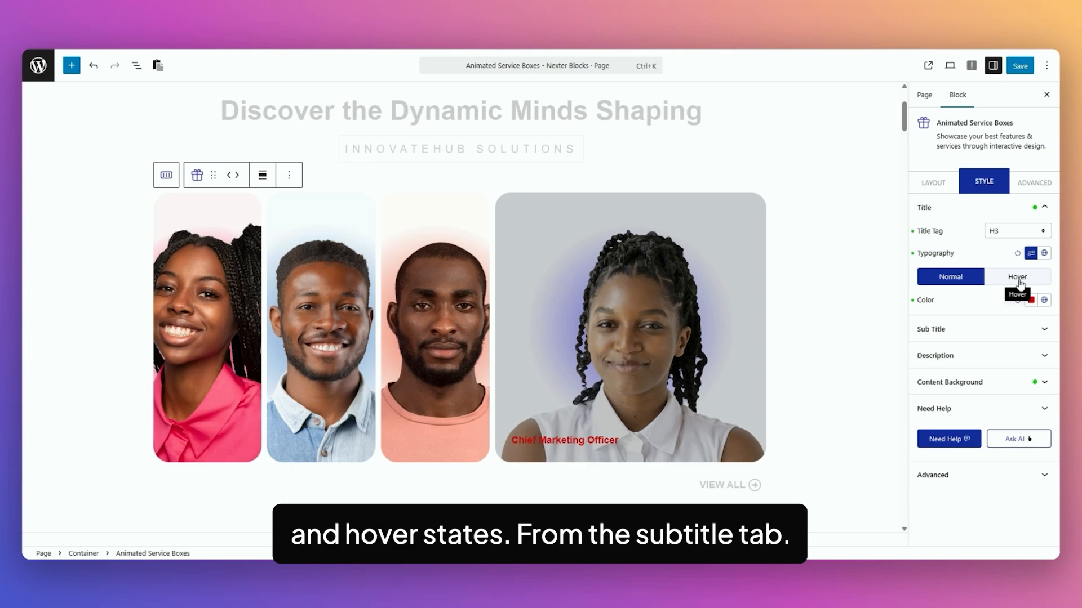
# Review the image accordion's subtitle tag, typography and colour settings, along with the description styling options
pyautogui.click(964, 332)
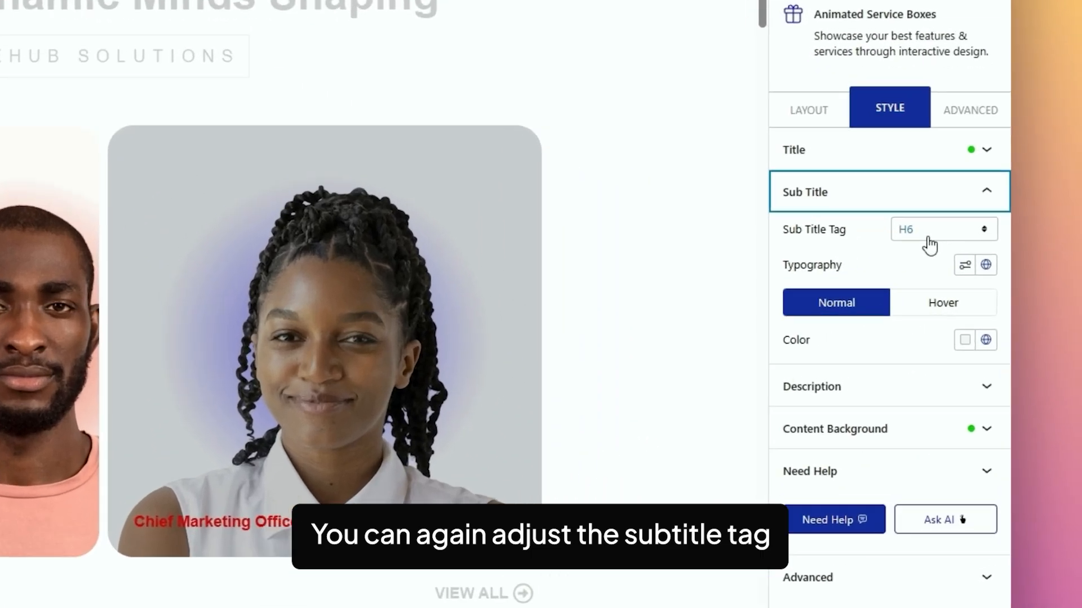
pyautogui.click(1007, 261)
pyautogui.click(976, 255)
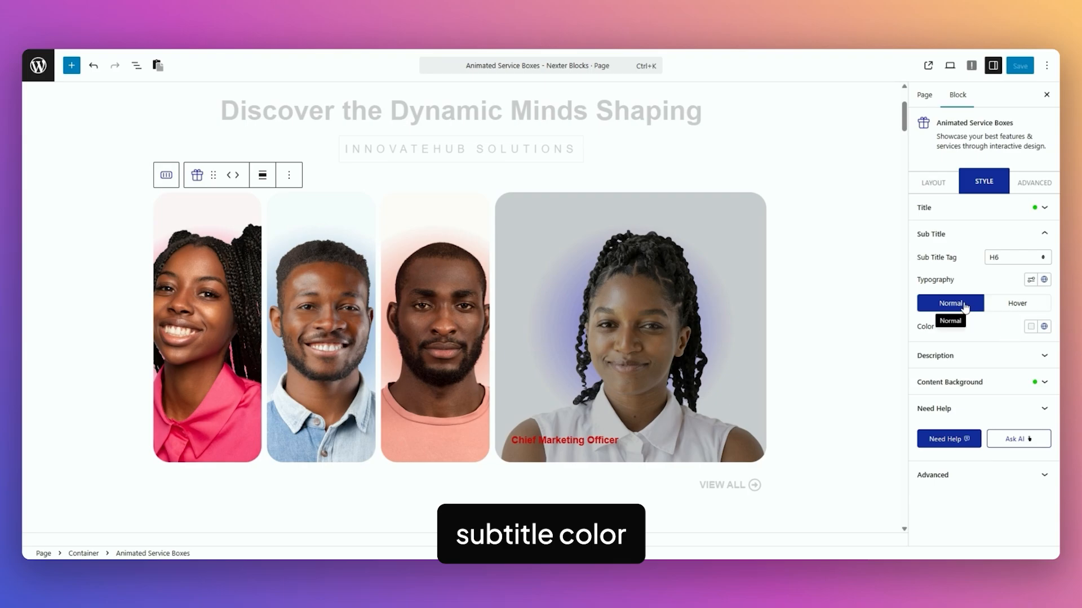
pyautogui.click(986, 360)
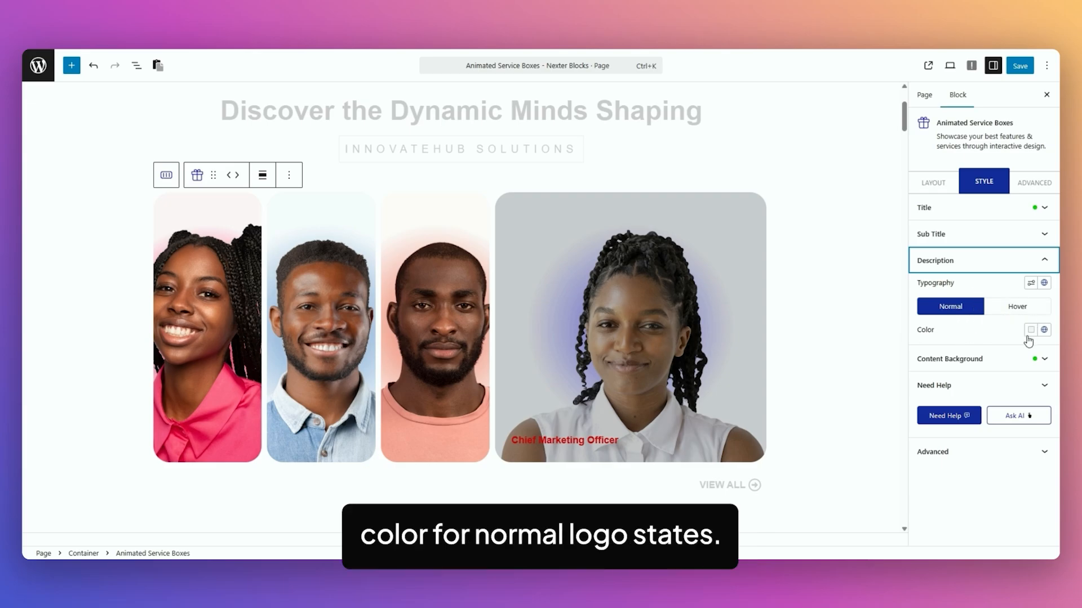
# Preview All Content Visible on the image accordion and review the content background's padding, margin and border radius settings
pyautogui.click(993, 363)
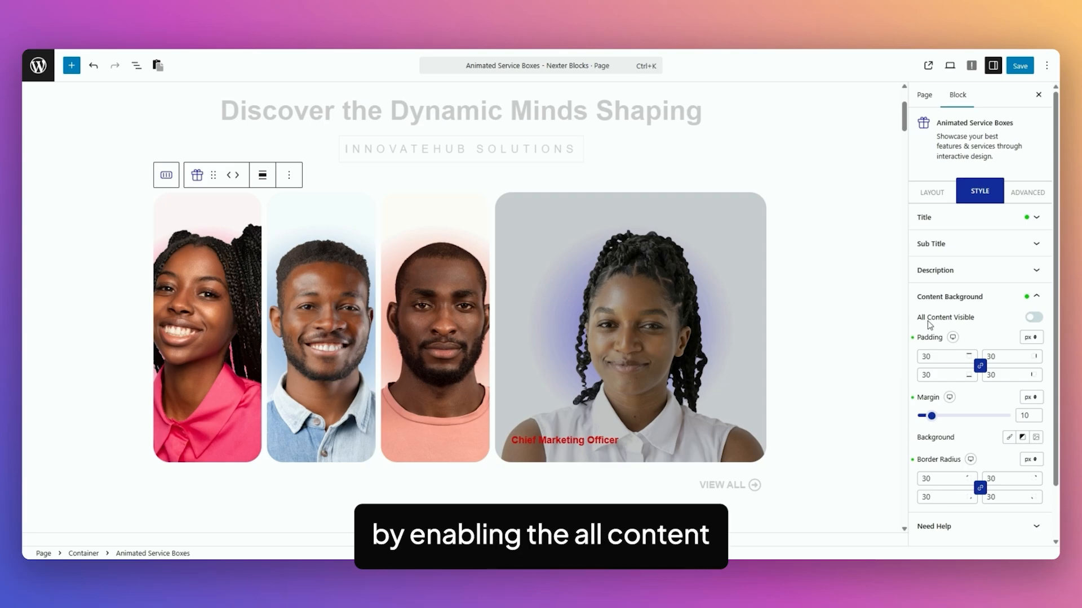
pyautogui.click(1035, 318)
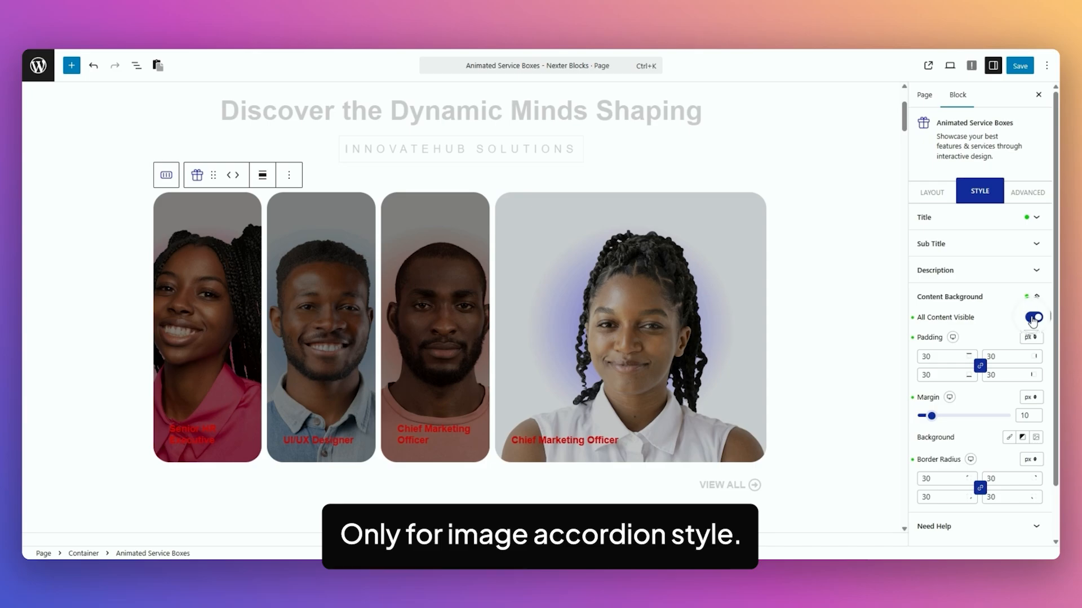
pyautogui.click(1033, 318)
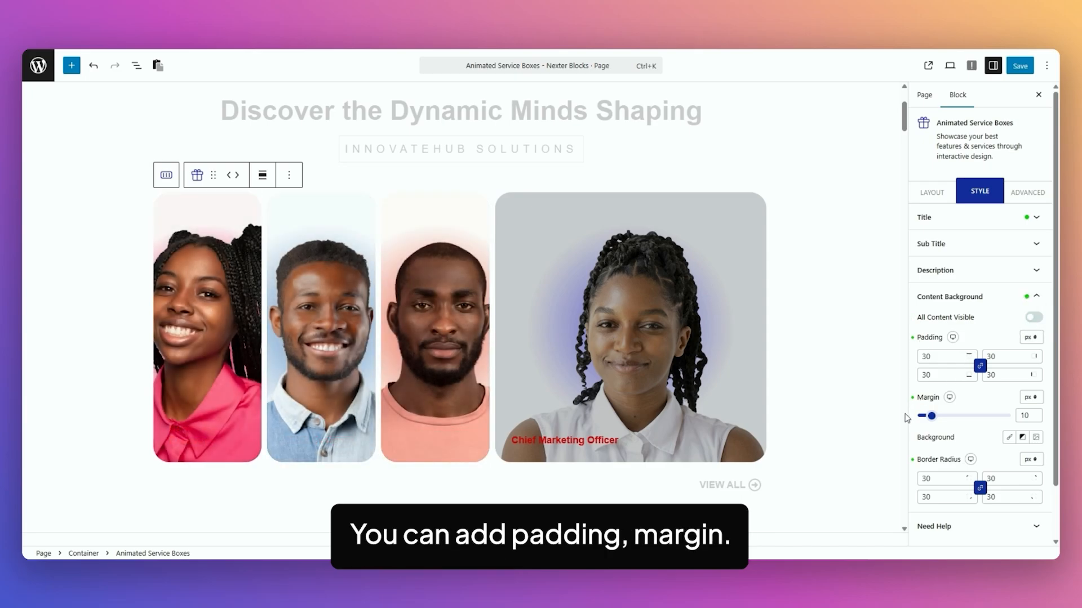
pyautogui.scroll(-1, 1004, 431)
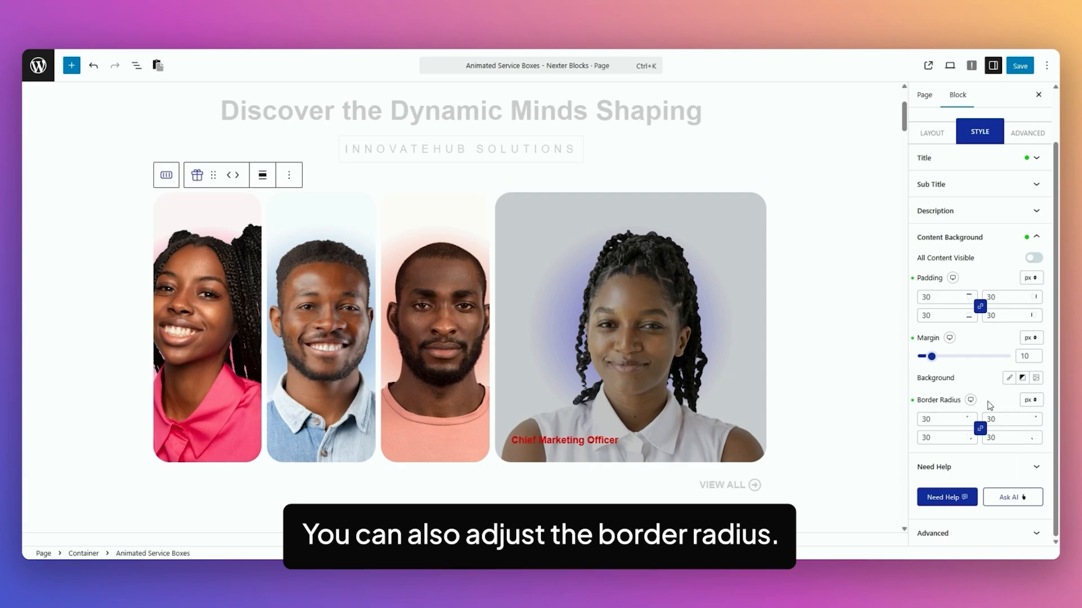
pyautogui.scroll(1, 993, 394)
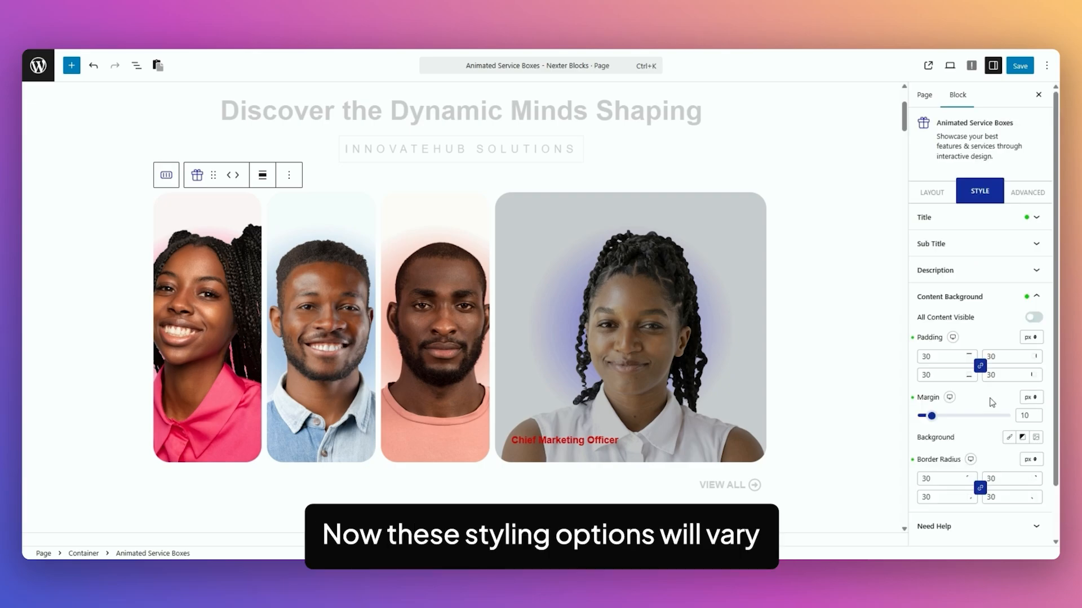
# Look over the available main styles and open the styling options for the Explore Featured Projects boxes
pyautogui.click(932, 192)
pyautogui.click(947, 314)
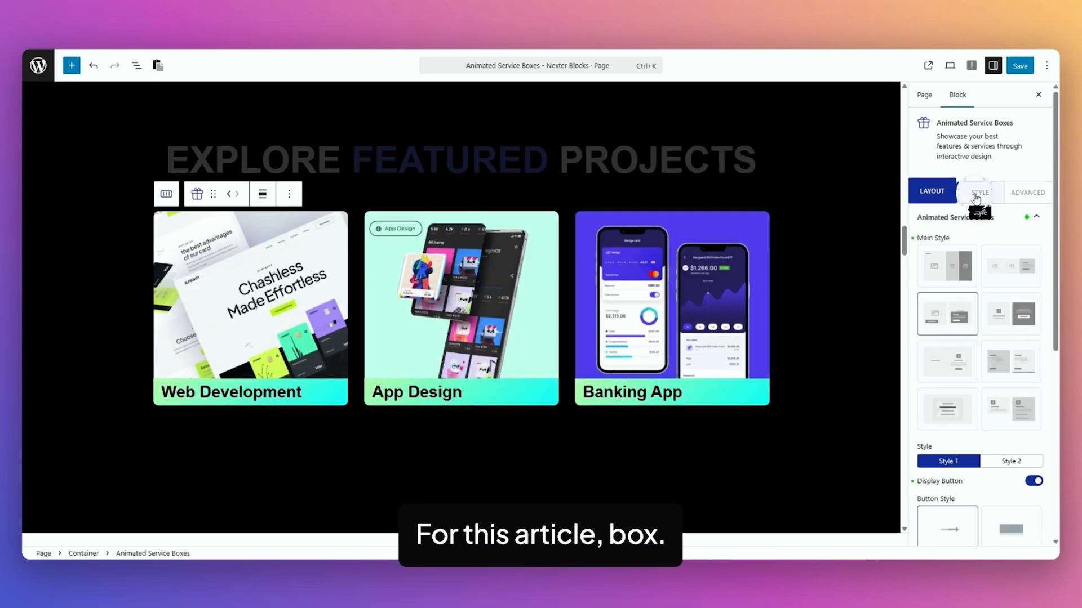
pyautogui.click(976, 197)
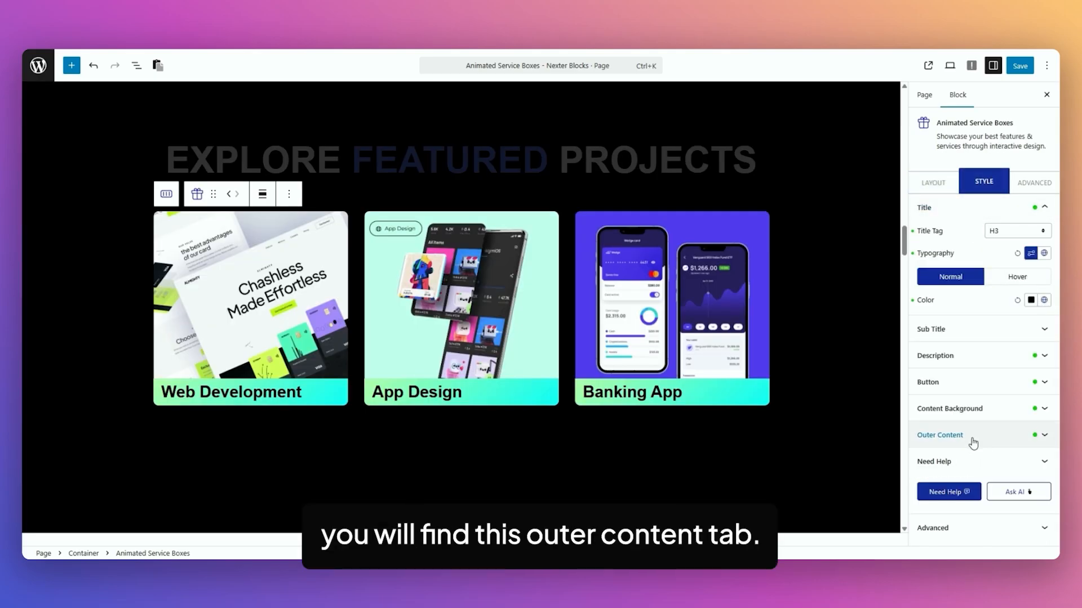
# Review the outer content border, border radius and box shadow options for the Explore Featured Projects boxes
pyautogui.click(980, 439)
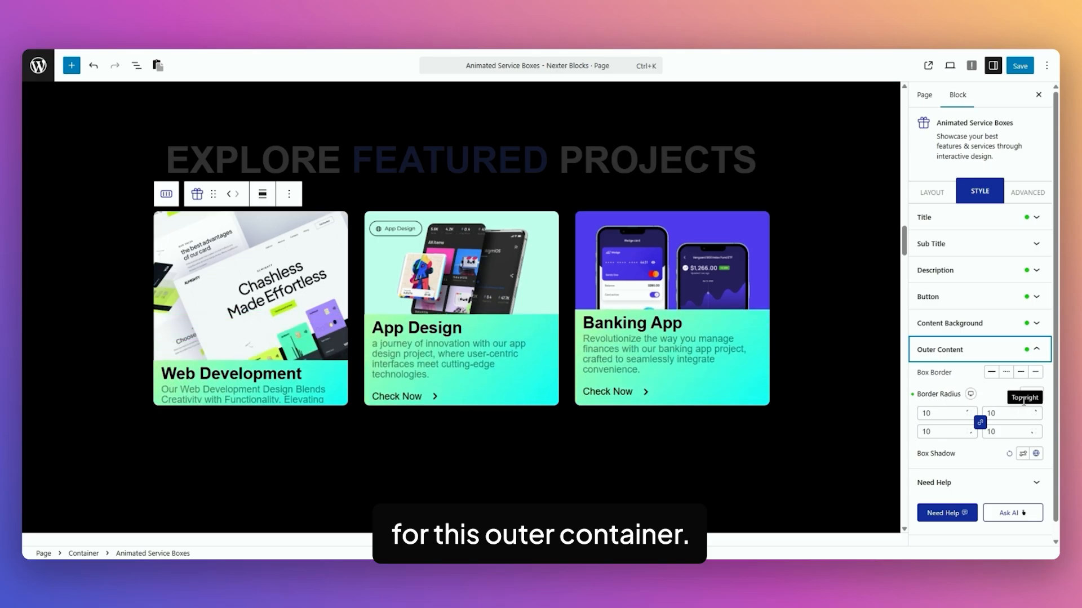
pyautogui.scroll(-1, 981, 408)
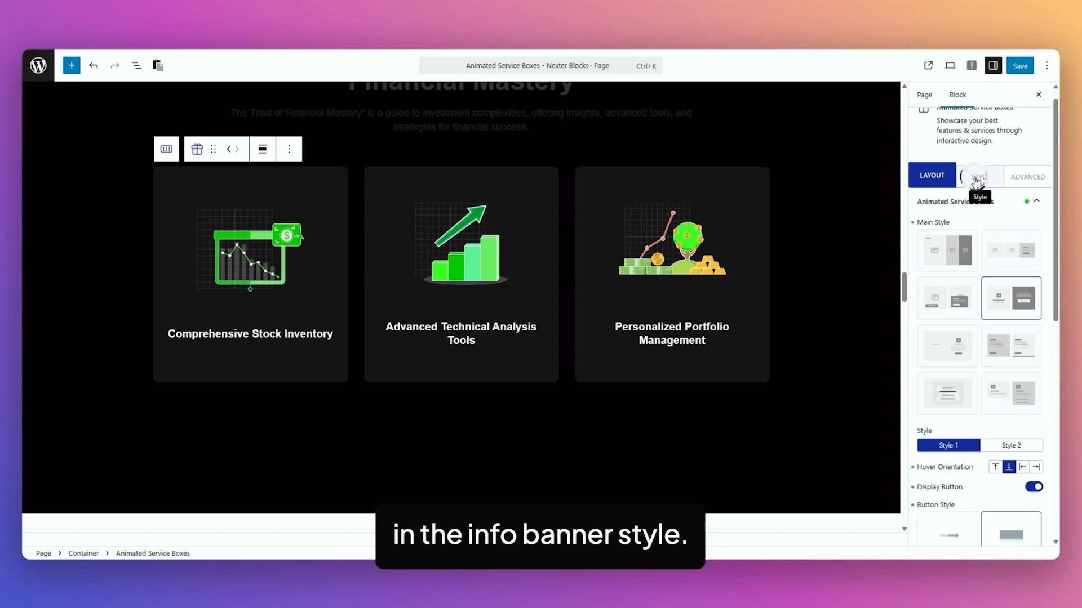
# Review the info banner's Content Background Back settings for overlay colour and background on the Financial Mastery boxes
pyautogui.click(978, 175)
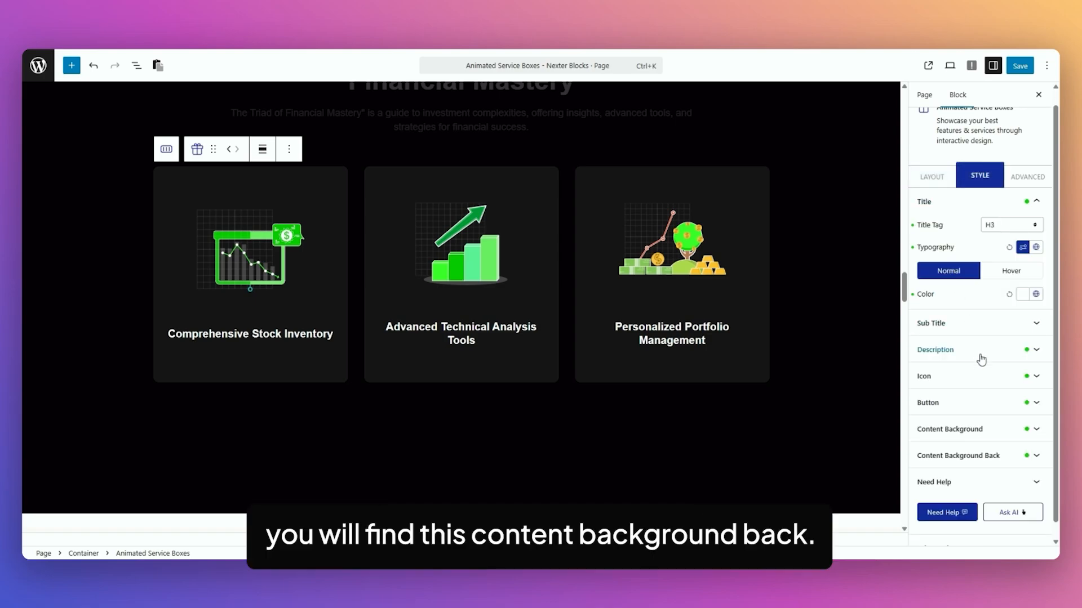
pyautogui.click(922, 463)
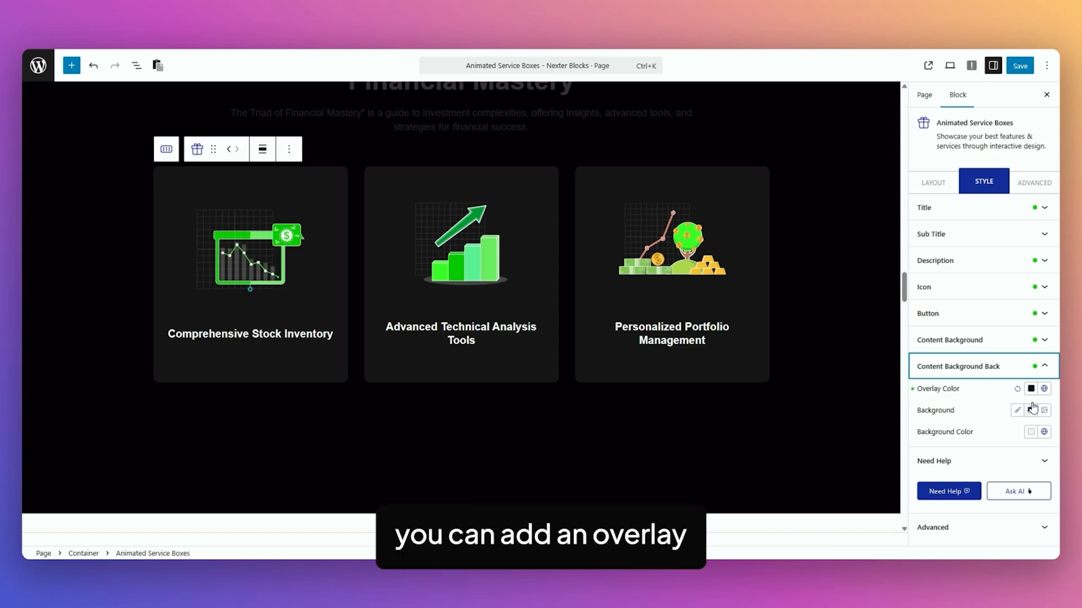
pyautogui.moveTo(708, 298)
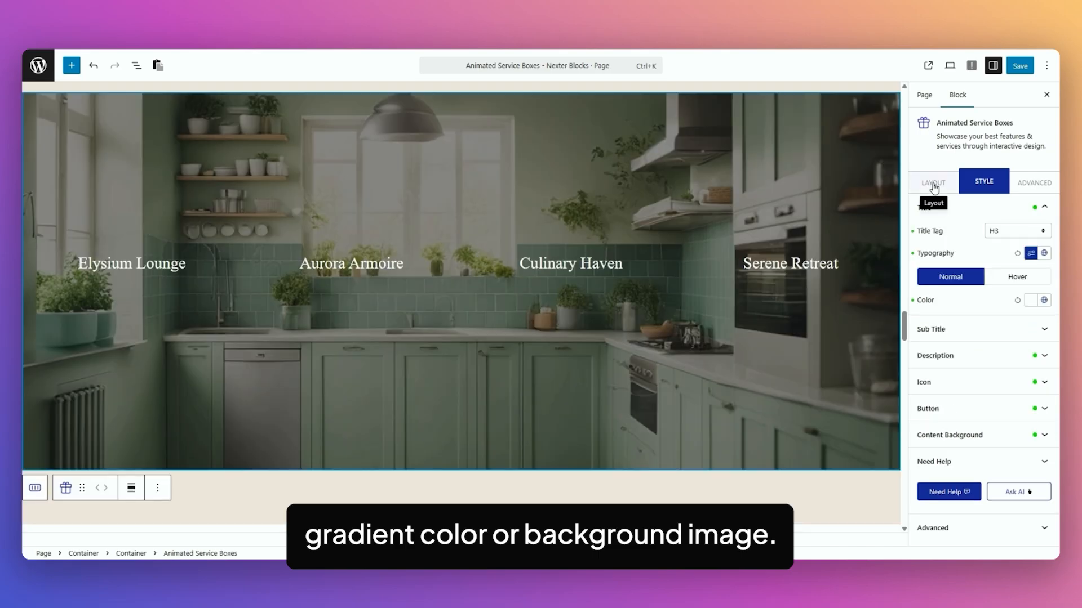
# Review the button typography, colour, spacing, padding, border and background options of the boxes with Elysium Lounge and Culinary Haven
pyautogui.click(933, 183)
pyautogui.scroll(-5, 980, 338)
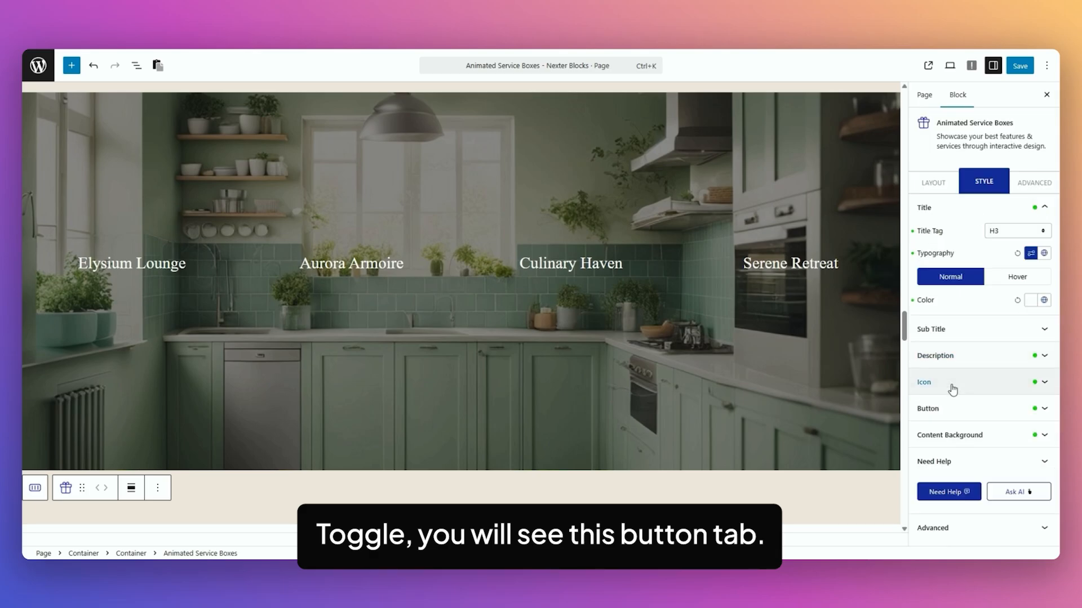
pyautogui.click(953, 413)
pyautogui.scroll(-2, 953, 413)
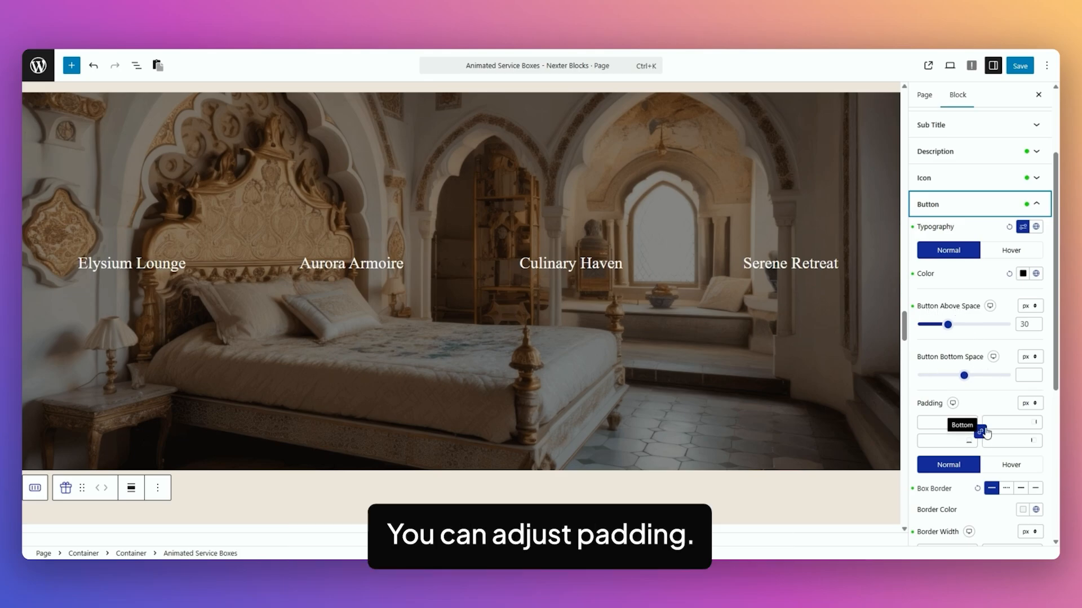
pyautogui.scroll(-2, 987, 394)
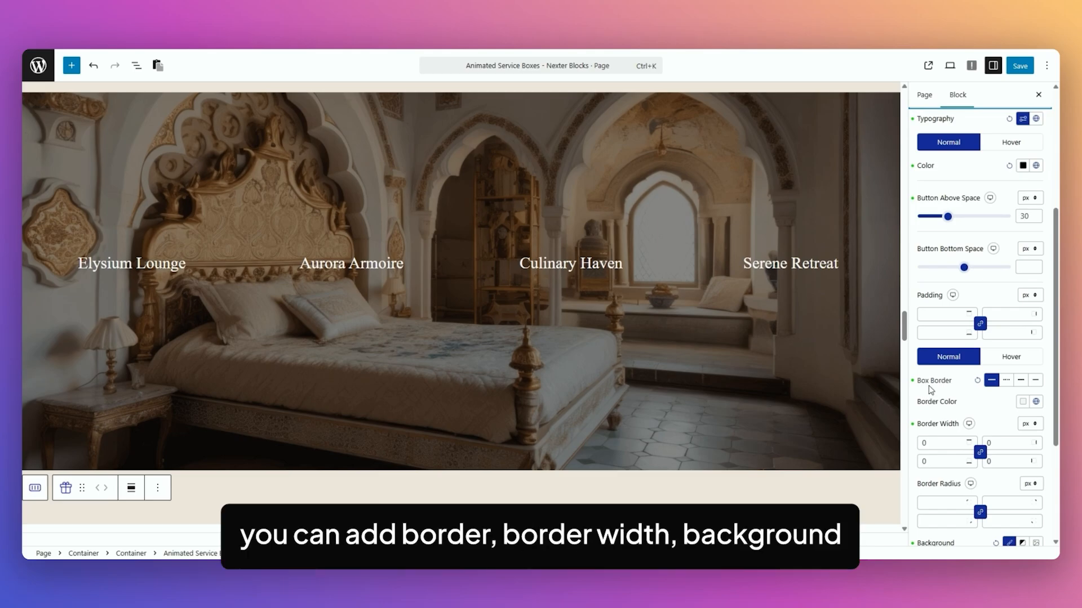
pyautogui.scroll(-3, 966, 428)
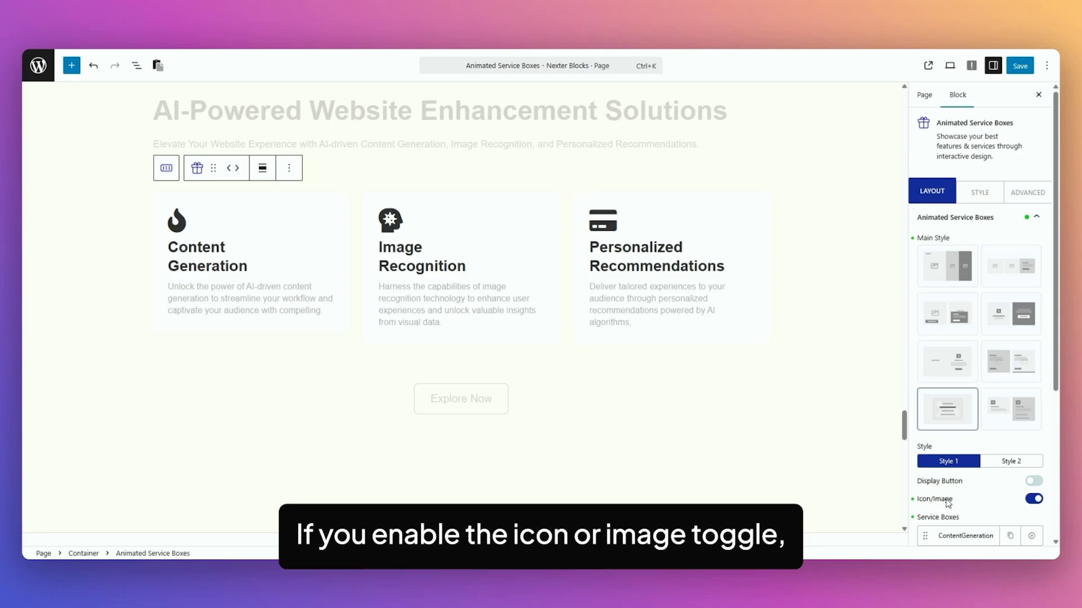
# Inspect the icon and listing styling options of the Services Element boxes under AI-Powered Website Enhancement Solutions
pyautogui.click(980, 193)
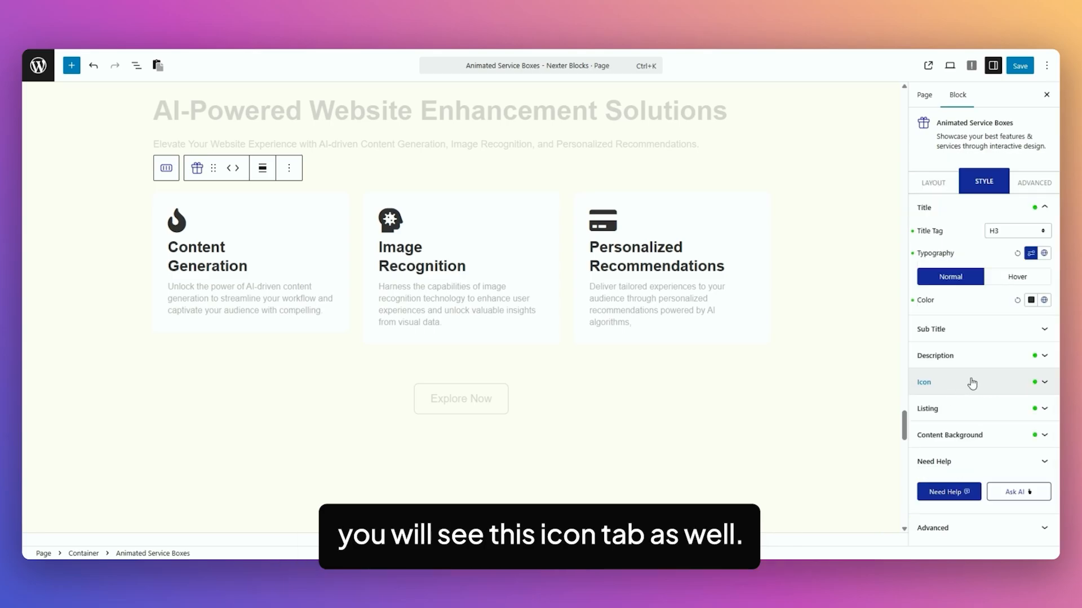
pyautogui.click(973, 381)
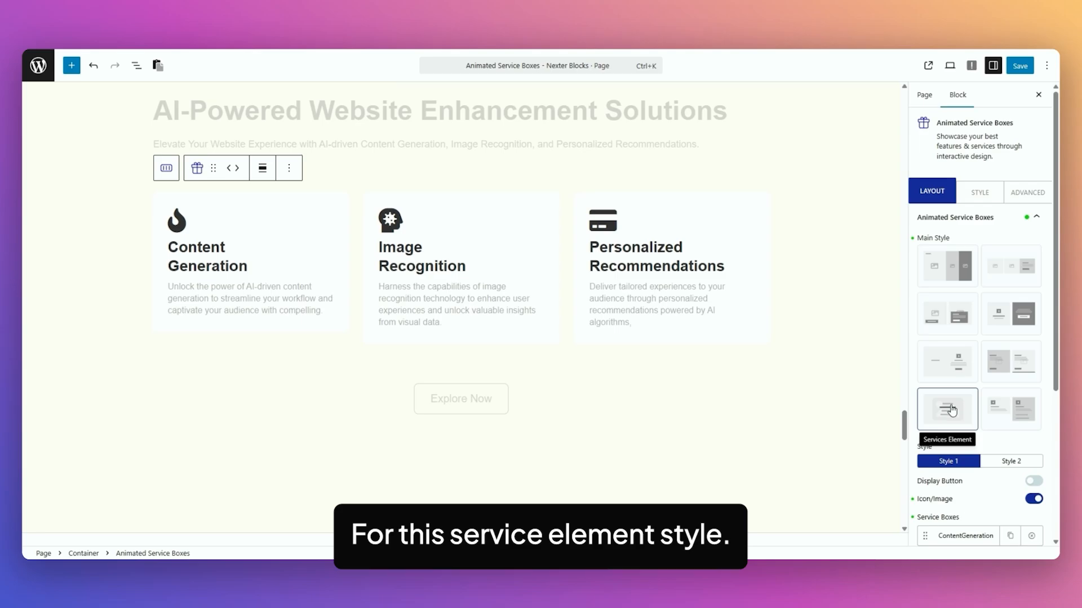
pyautogui.click(980, 192)
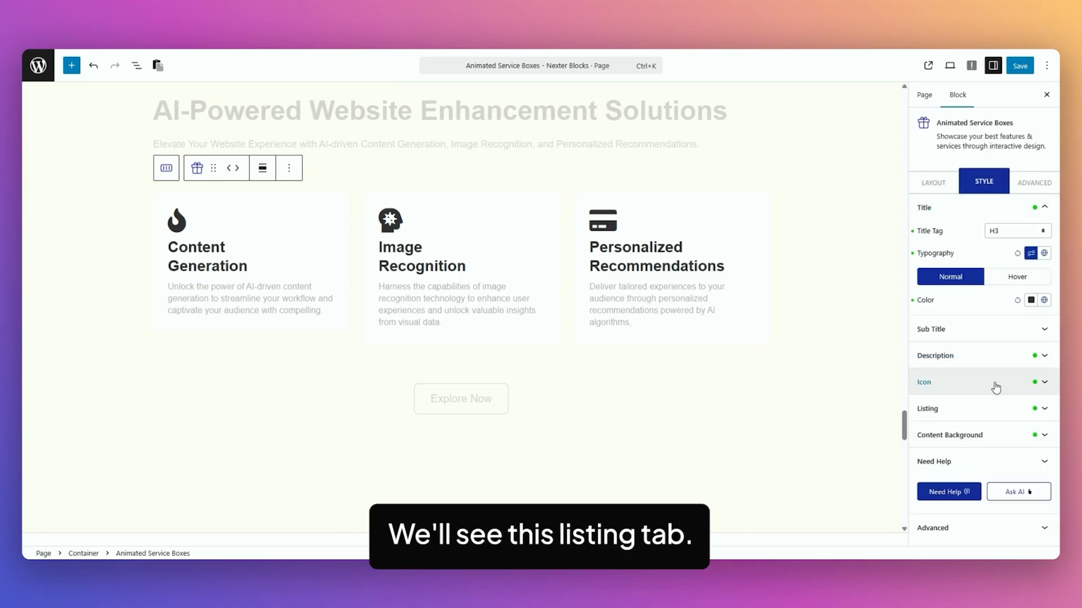
pyautogui.click(962, 415)
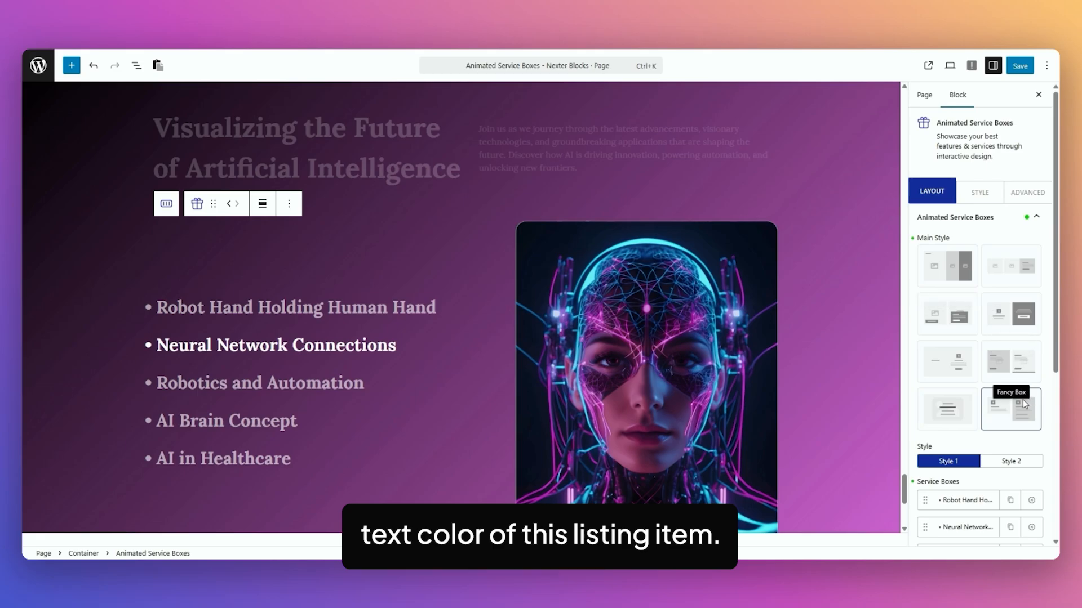
# Review the title styling and Title On Click text settings of the Visualizing the Future of Artificial Intelligence boxes
pyautogui.click(969, 199)
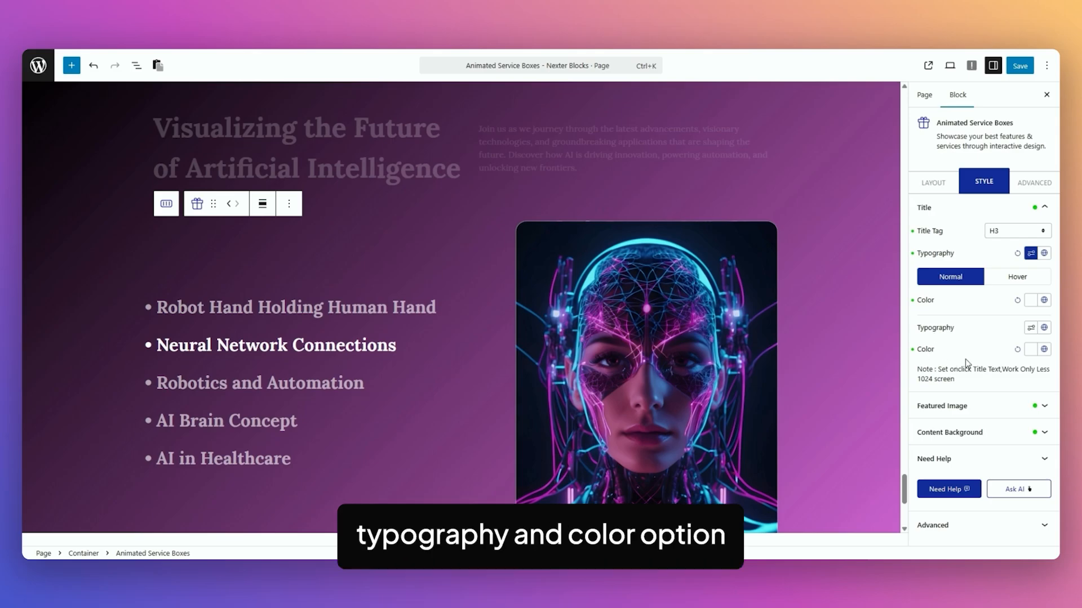
pyautogui.click(931, 181)
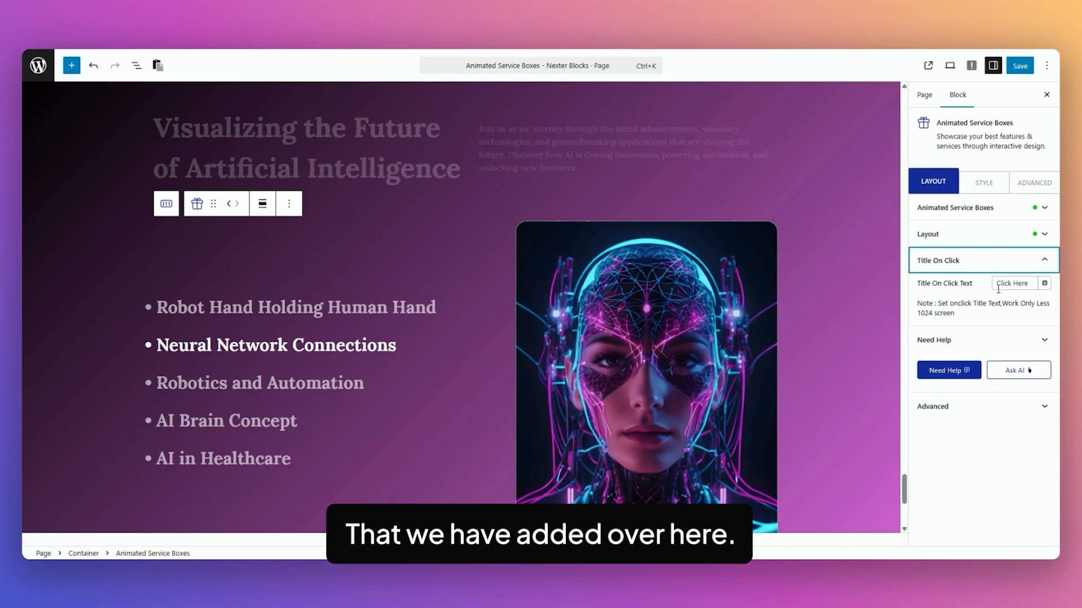
pyautogui.click(984, 182)
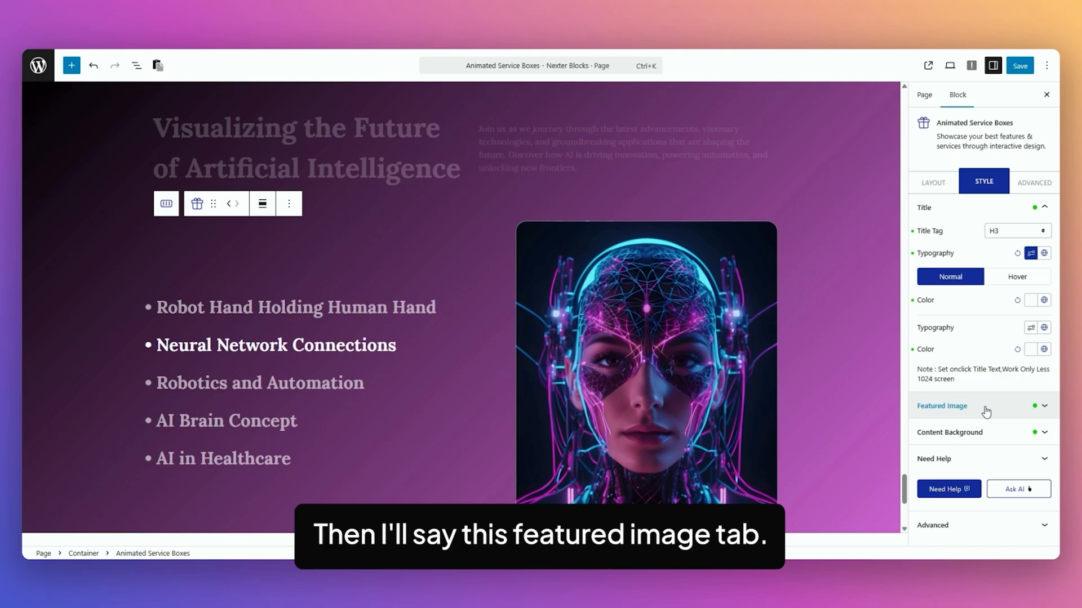
# Review the featured image's margin, padding, size, border, border radius and box shadow settings
pyautogui.click(985, 410)
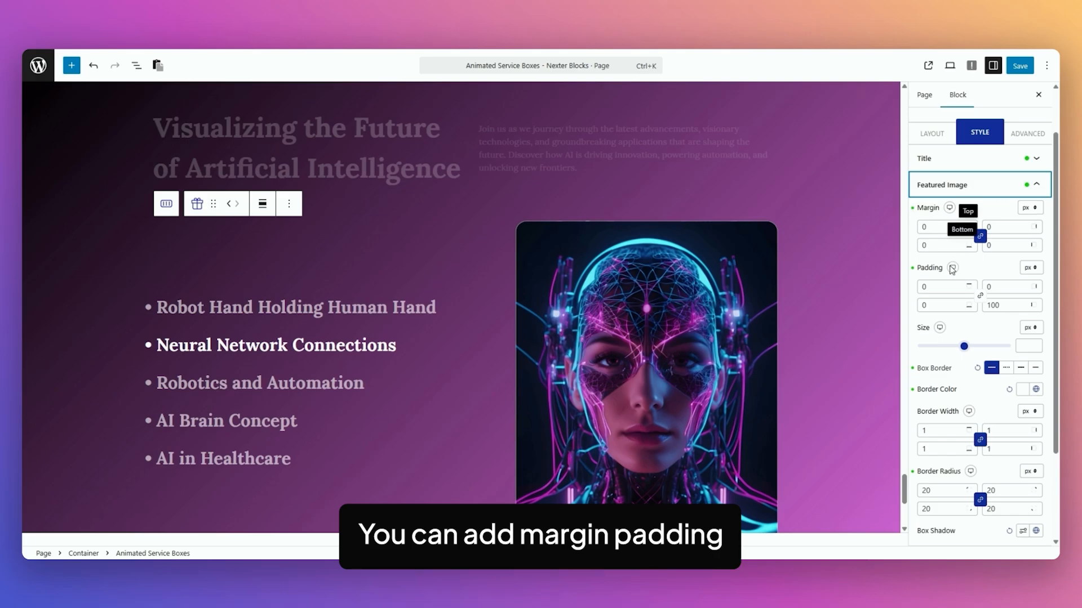
pyautogui.moveTo(964, 346)
pyautogui.mouseDown()
pyautogui.moveTo(938, 346)
pyautogui.moveTo(964, 346)
pyautogui.mouseUp()
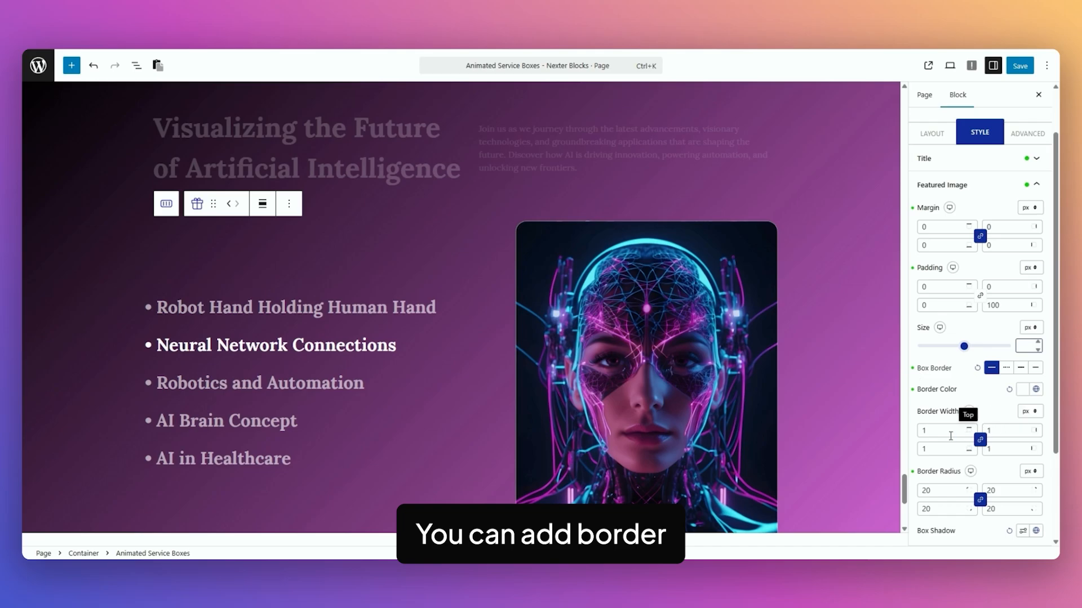
pyautogui.scroll(-2, 989, 356)
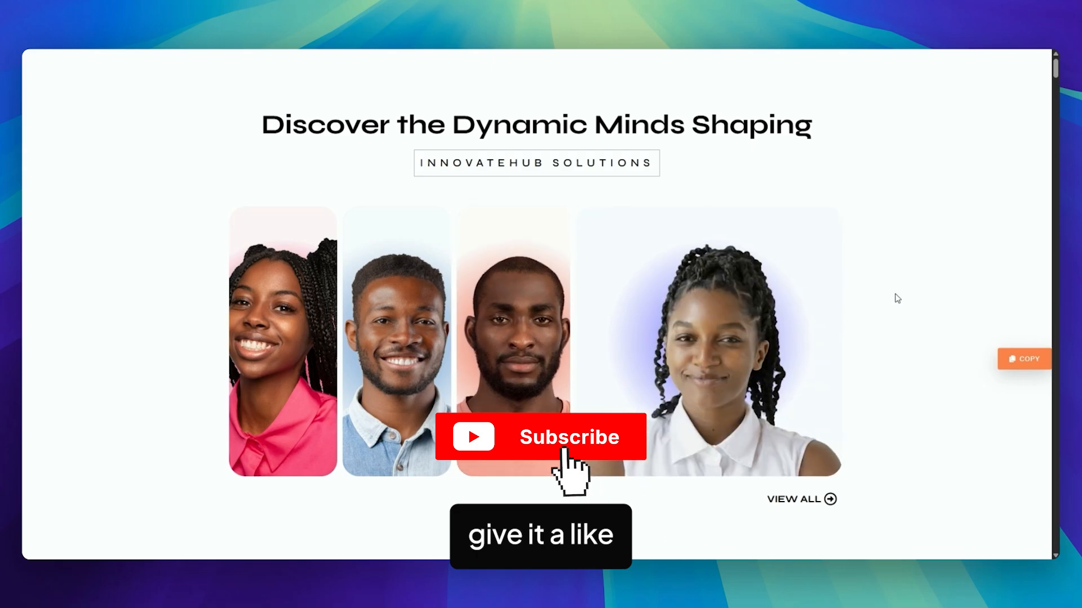
# Browse the Animated Service Boxes examples on the live demo page
pyautogui.scroll(-10, 890, 293)
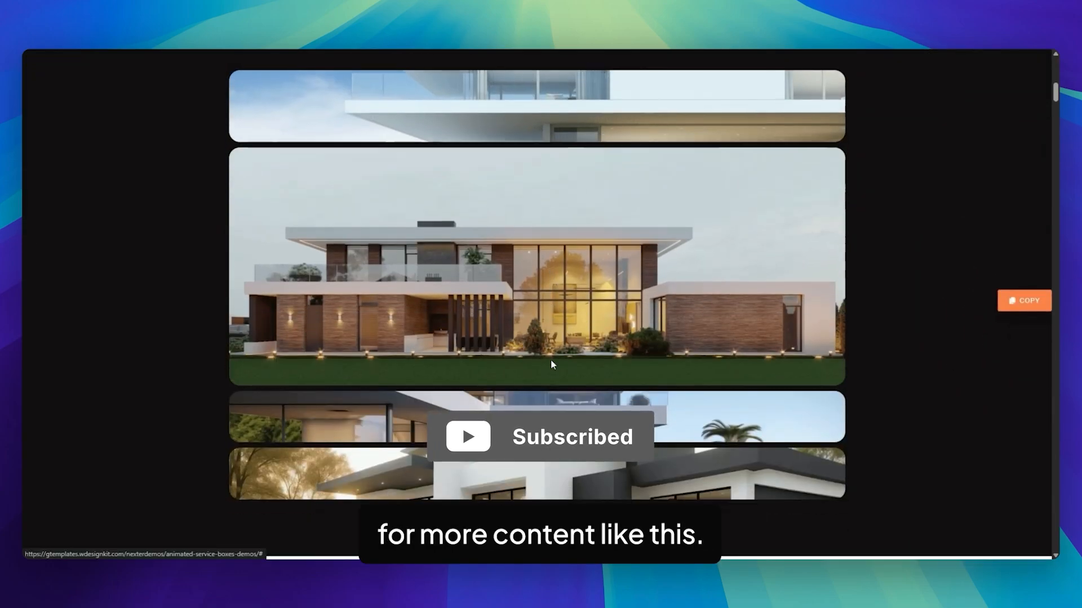